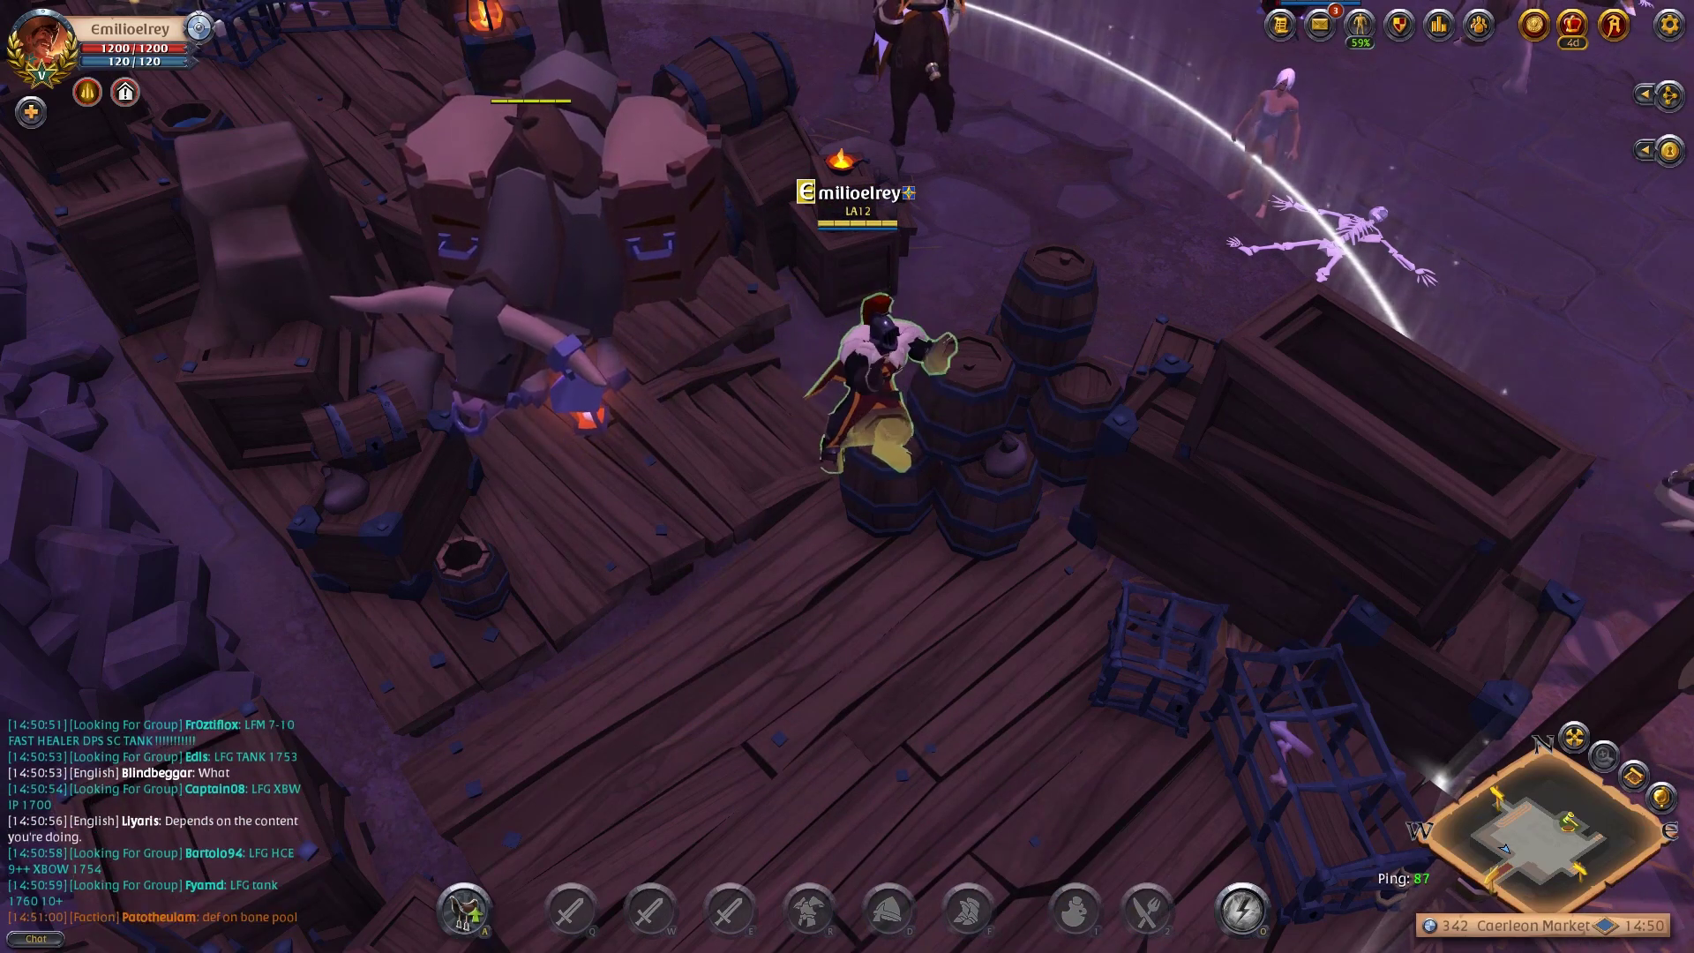
# Step: Check the character's inventory in the game and zoom the camera out around the character
pyautogui.click(1359, 24)
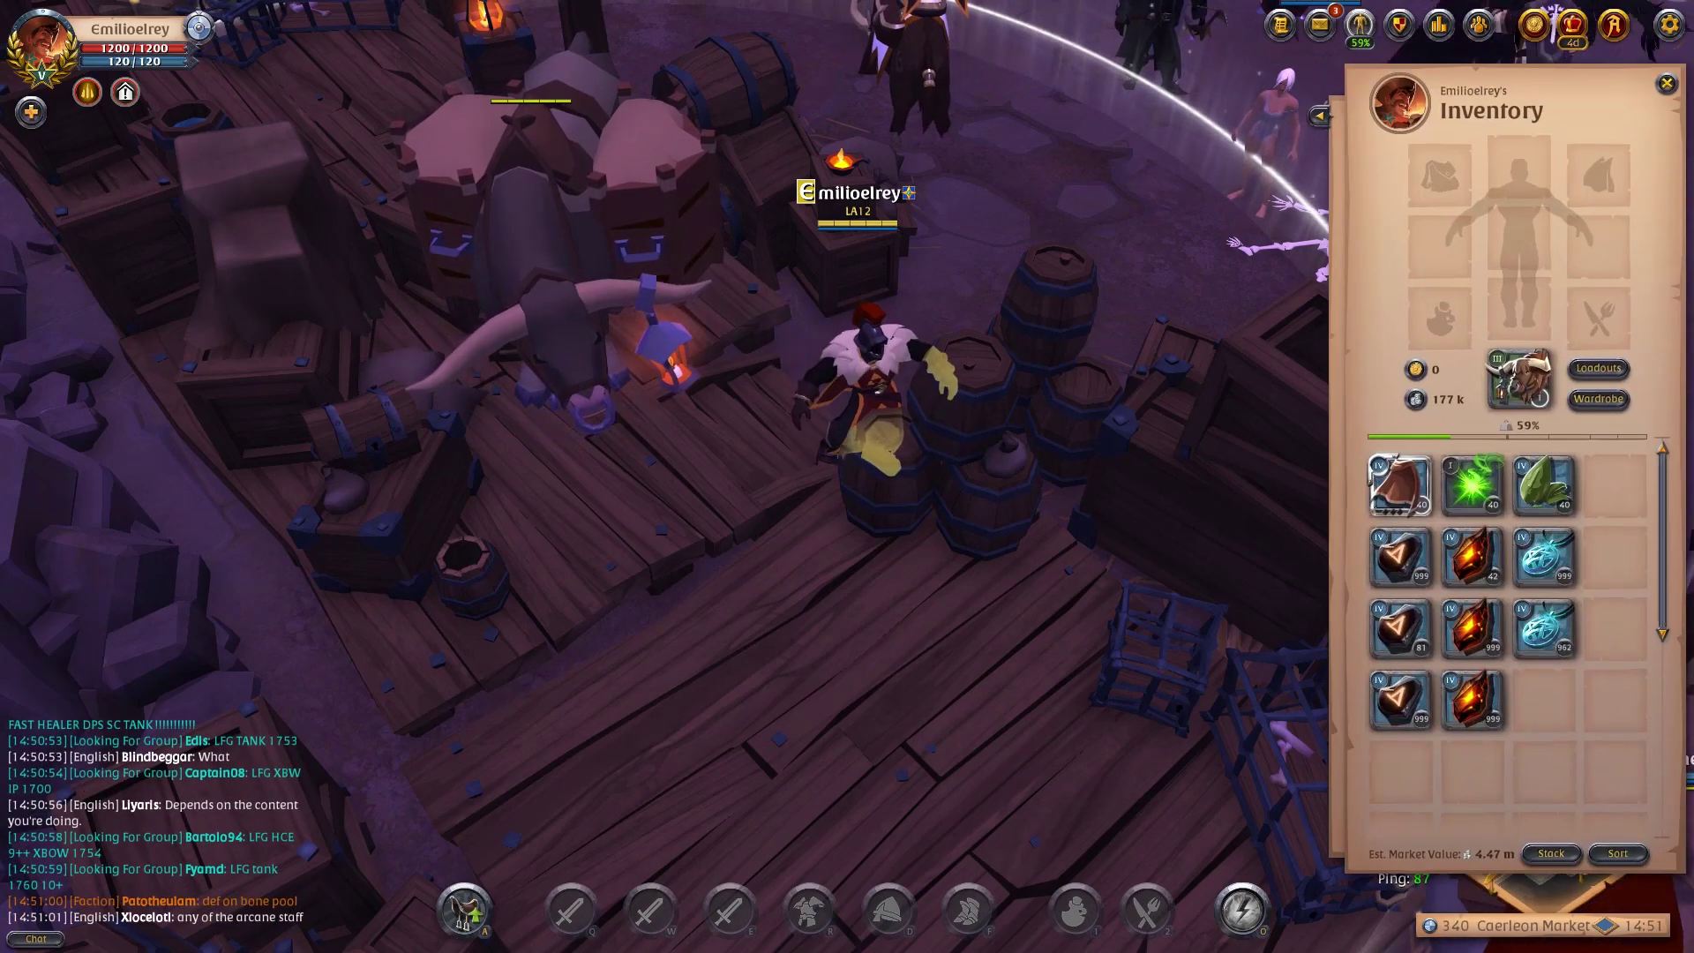
pyautogui.scroll(-5, 671, 477)
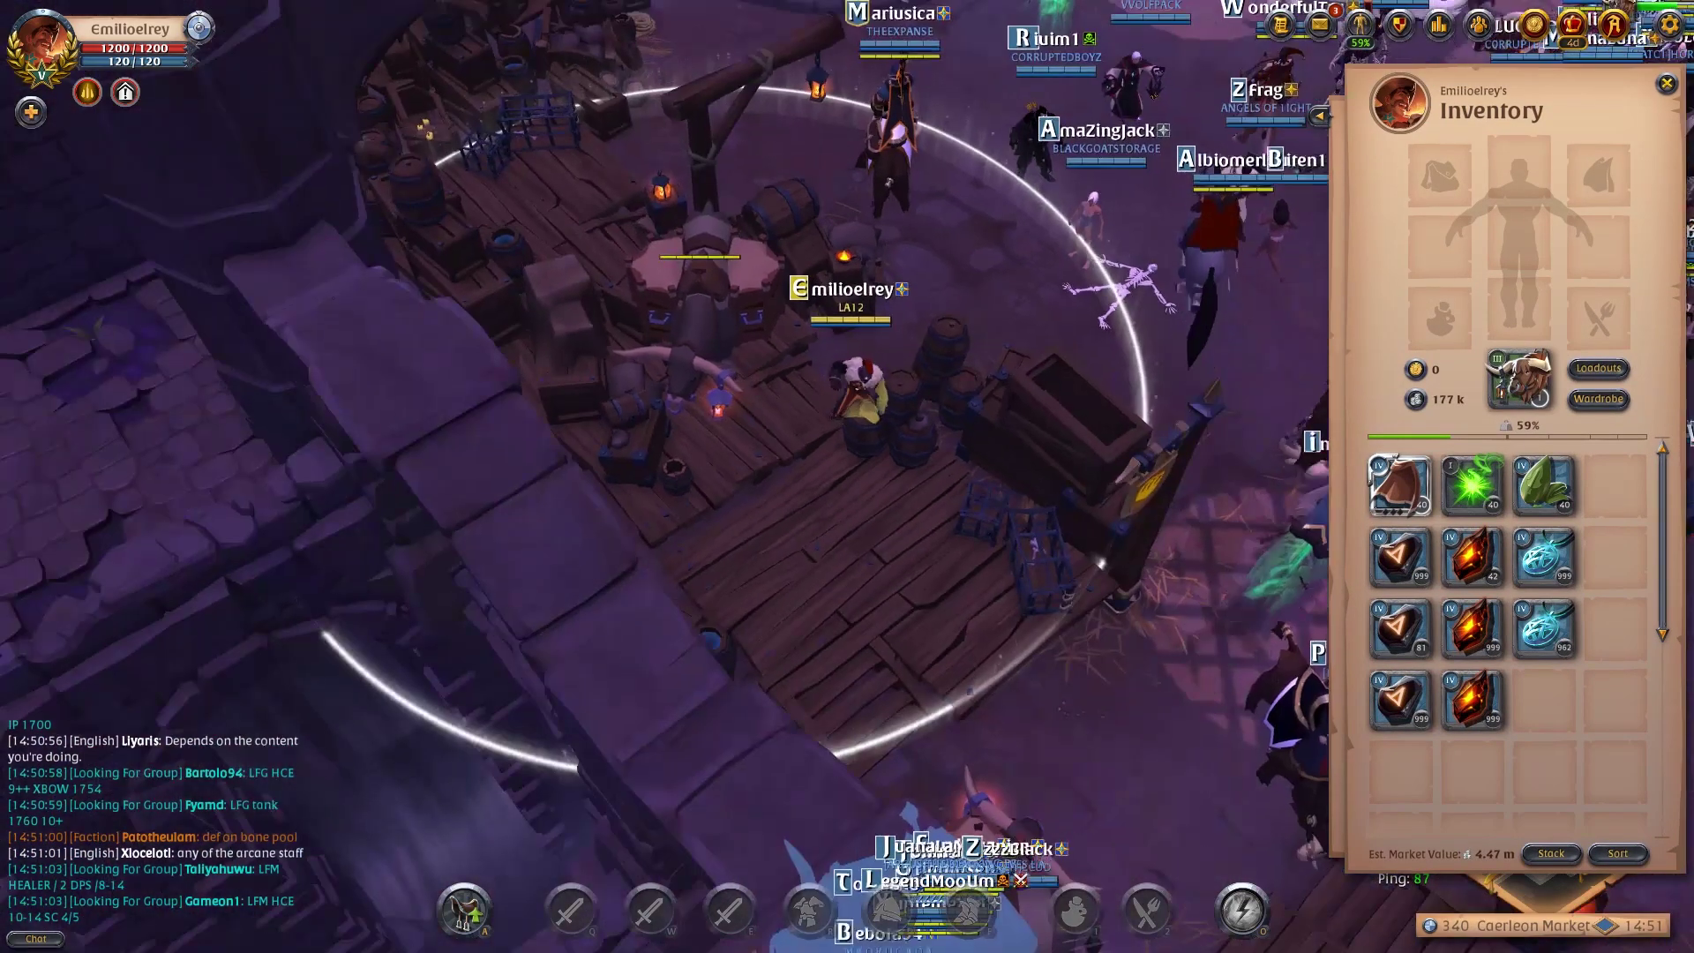
pyautogui.press('a')
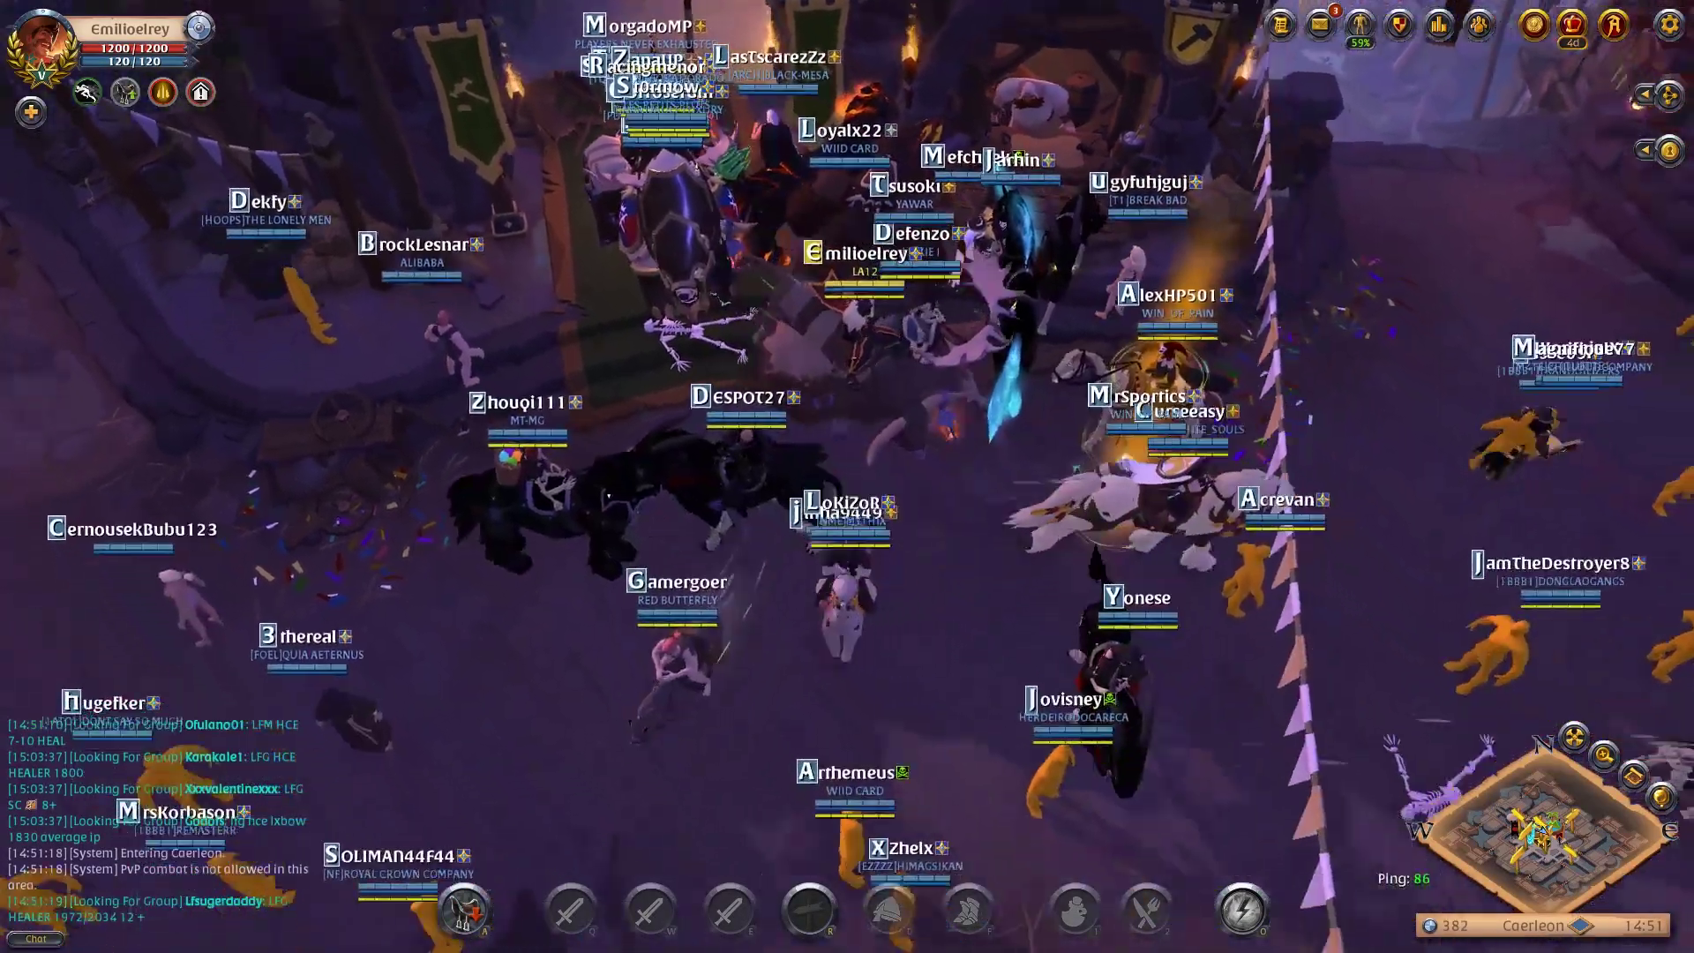
pyautogui.press('i')
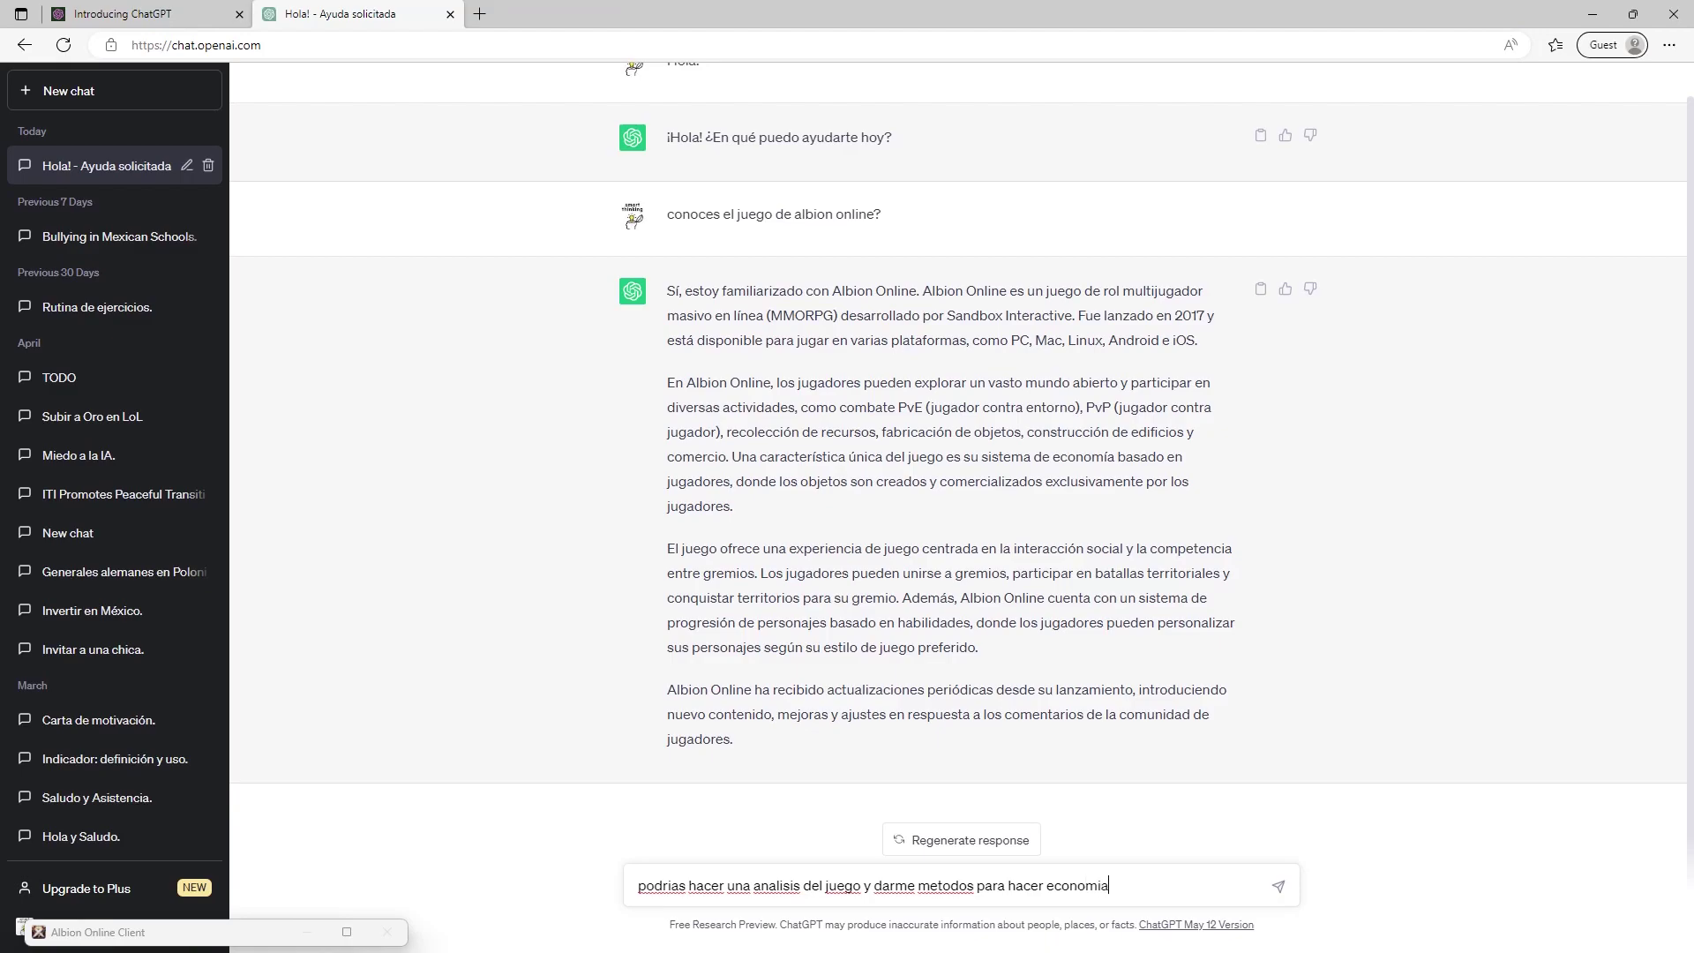
# Step: Send the drafted game analysis prompt in ChatGPT and ask "en la economia basada en los jugadores que me recomiendas craftear?"
pyautogui.press('Return')
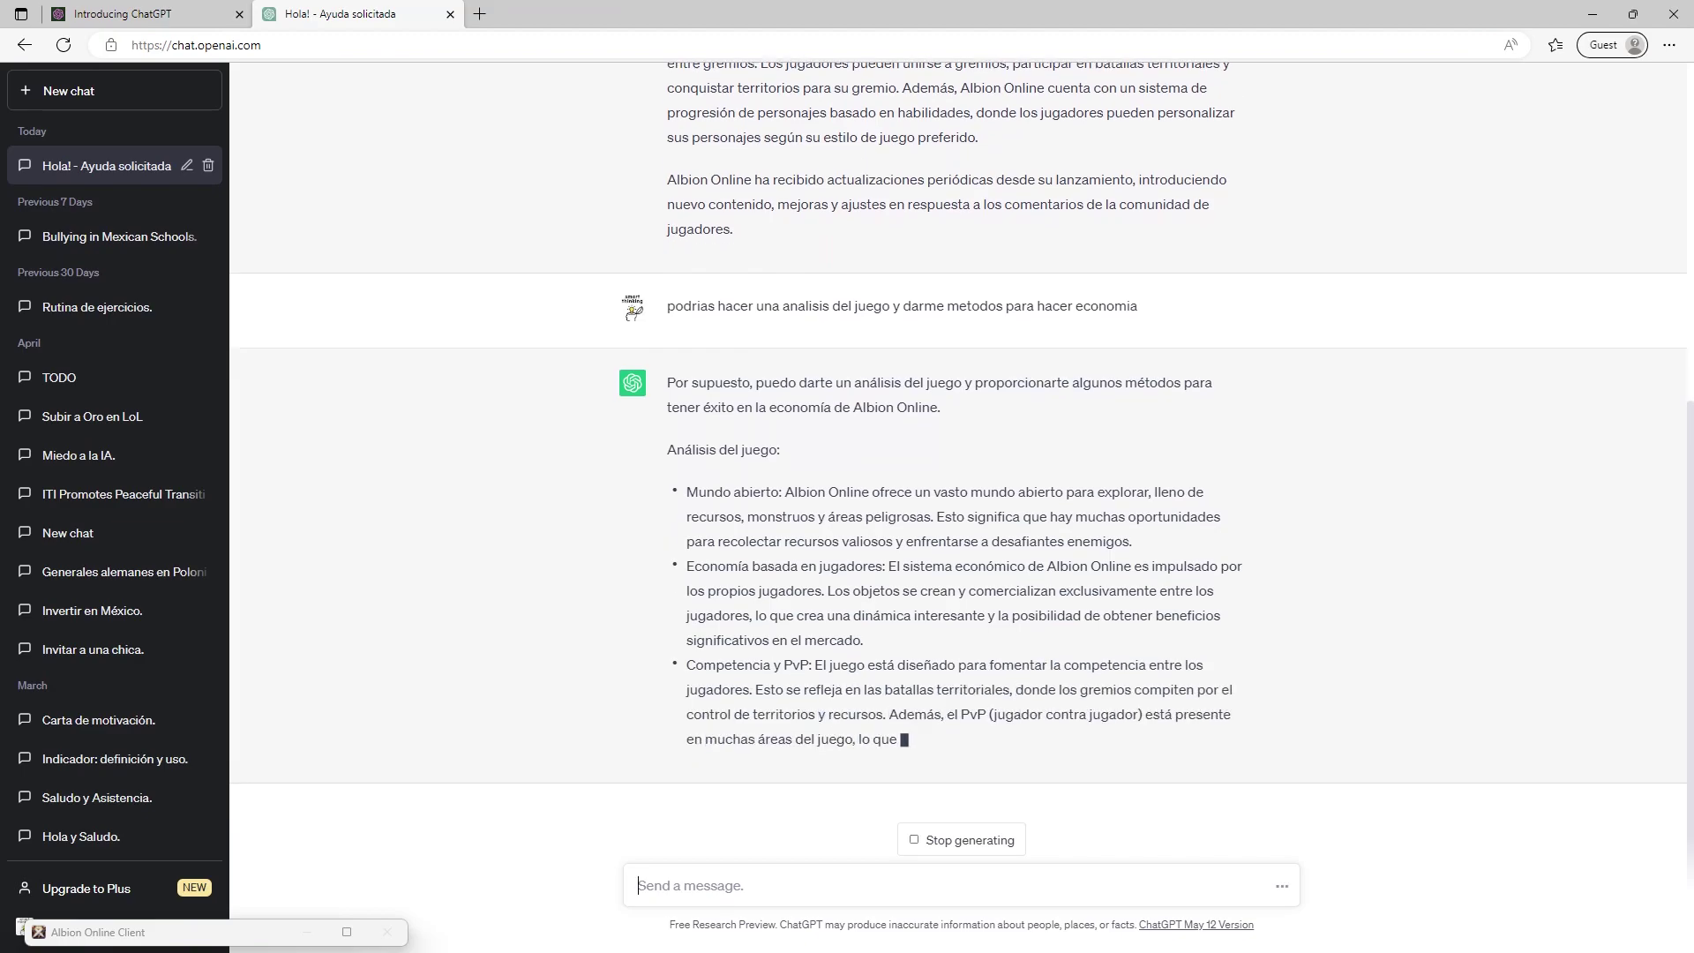
pyautogui.write('en la economia basad')
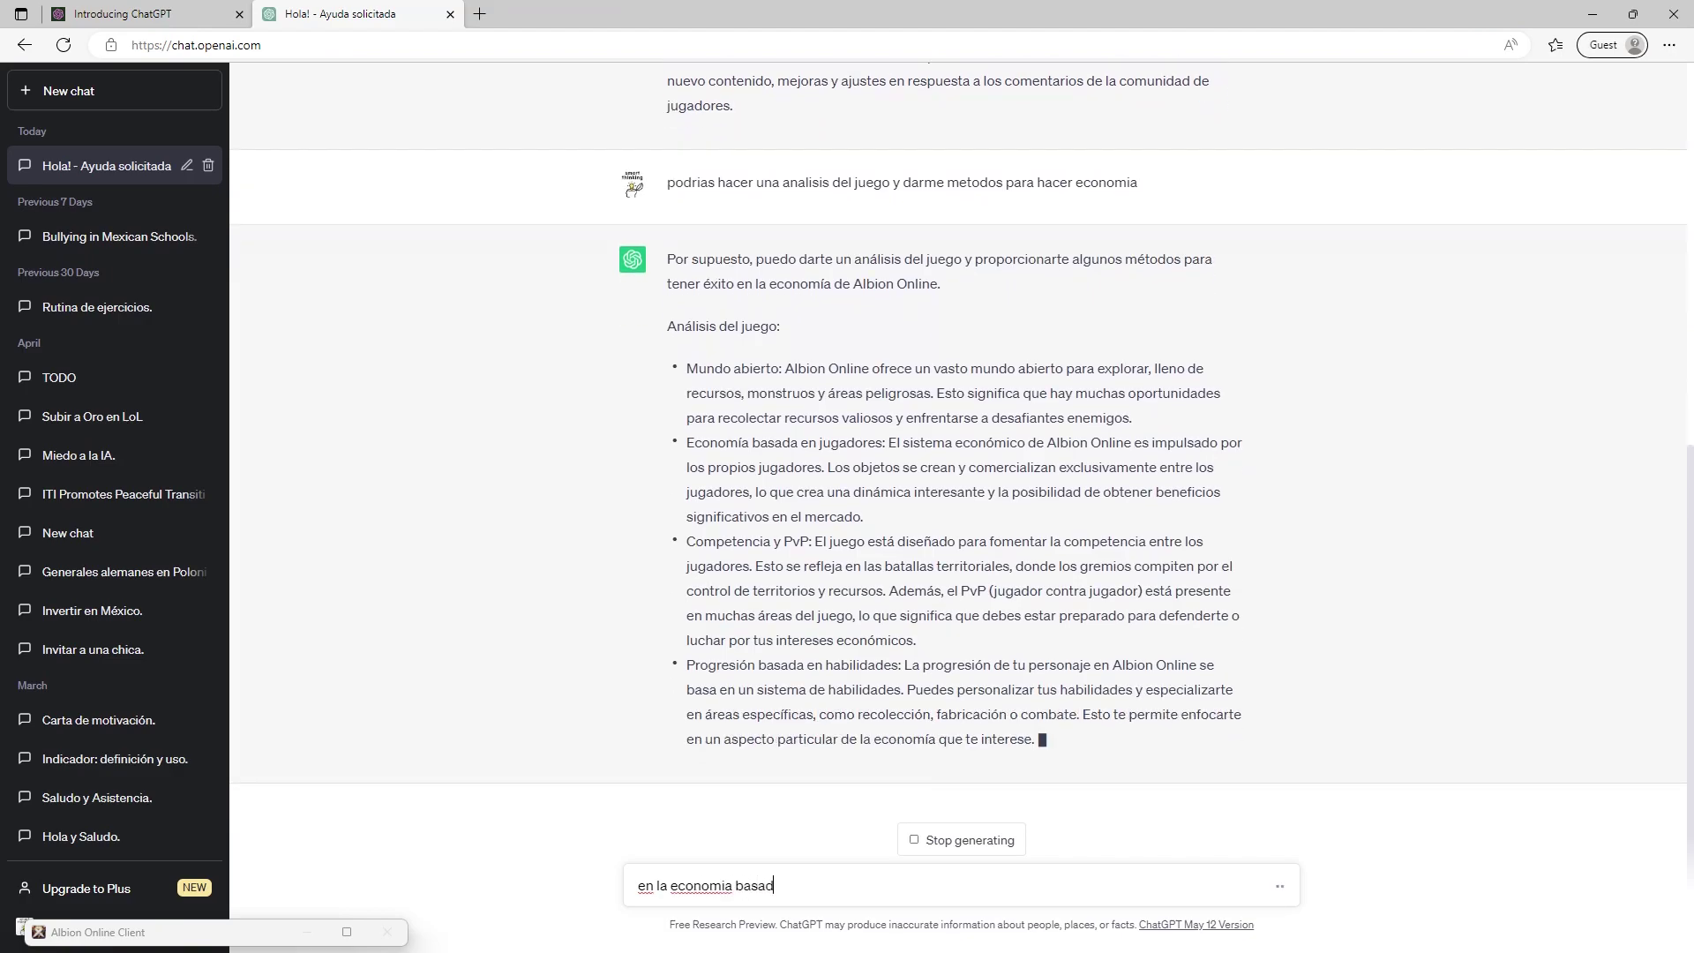
pyautogui.write('a en los jug')
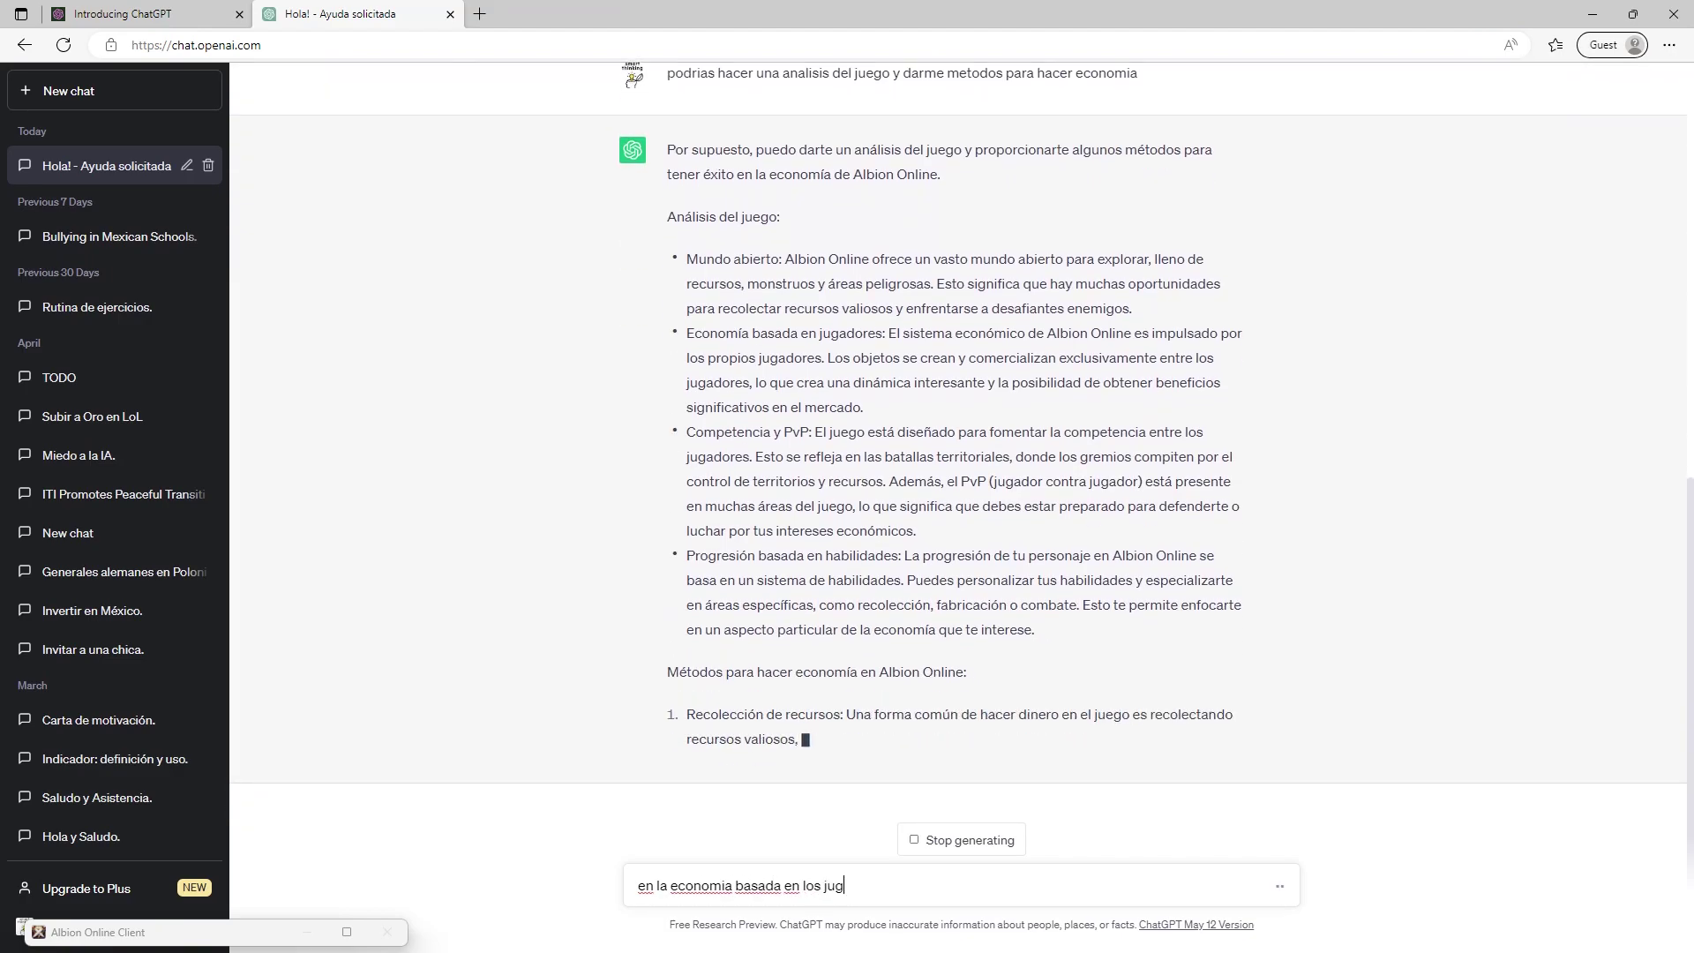
pyautogui.write('adores')
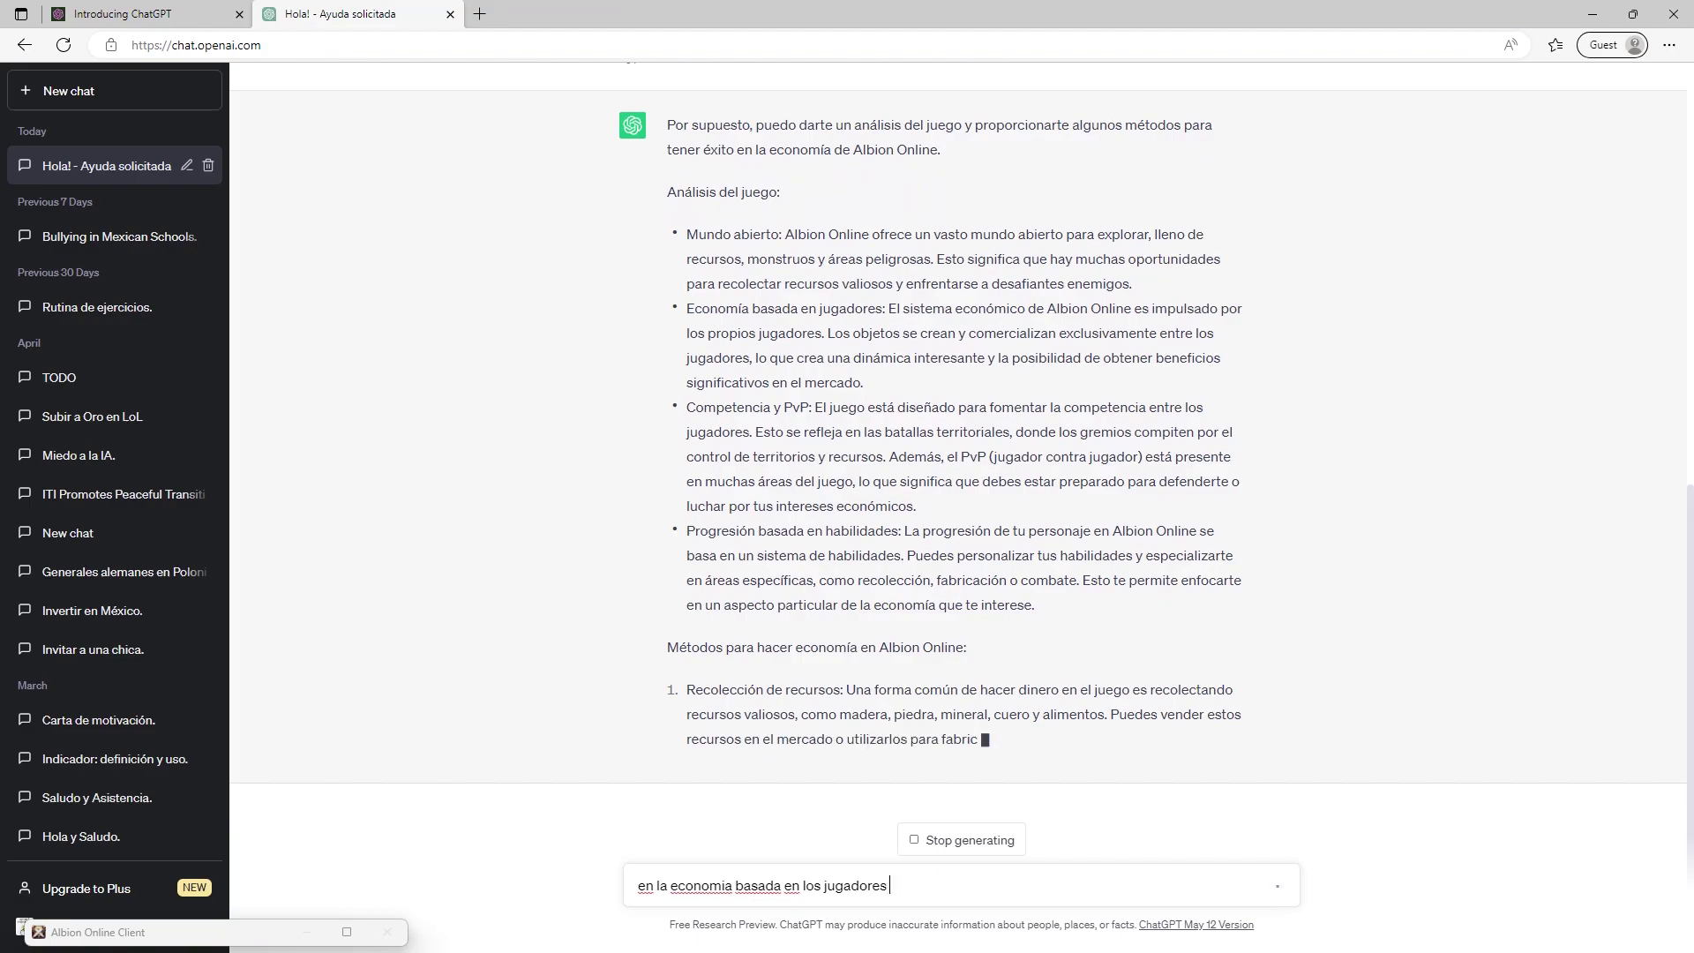
pyautogui.write(' que me recom')
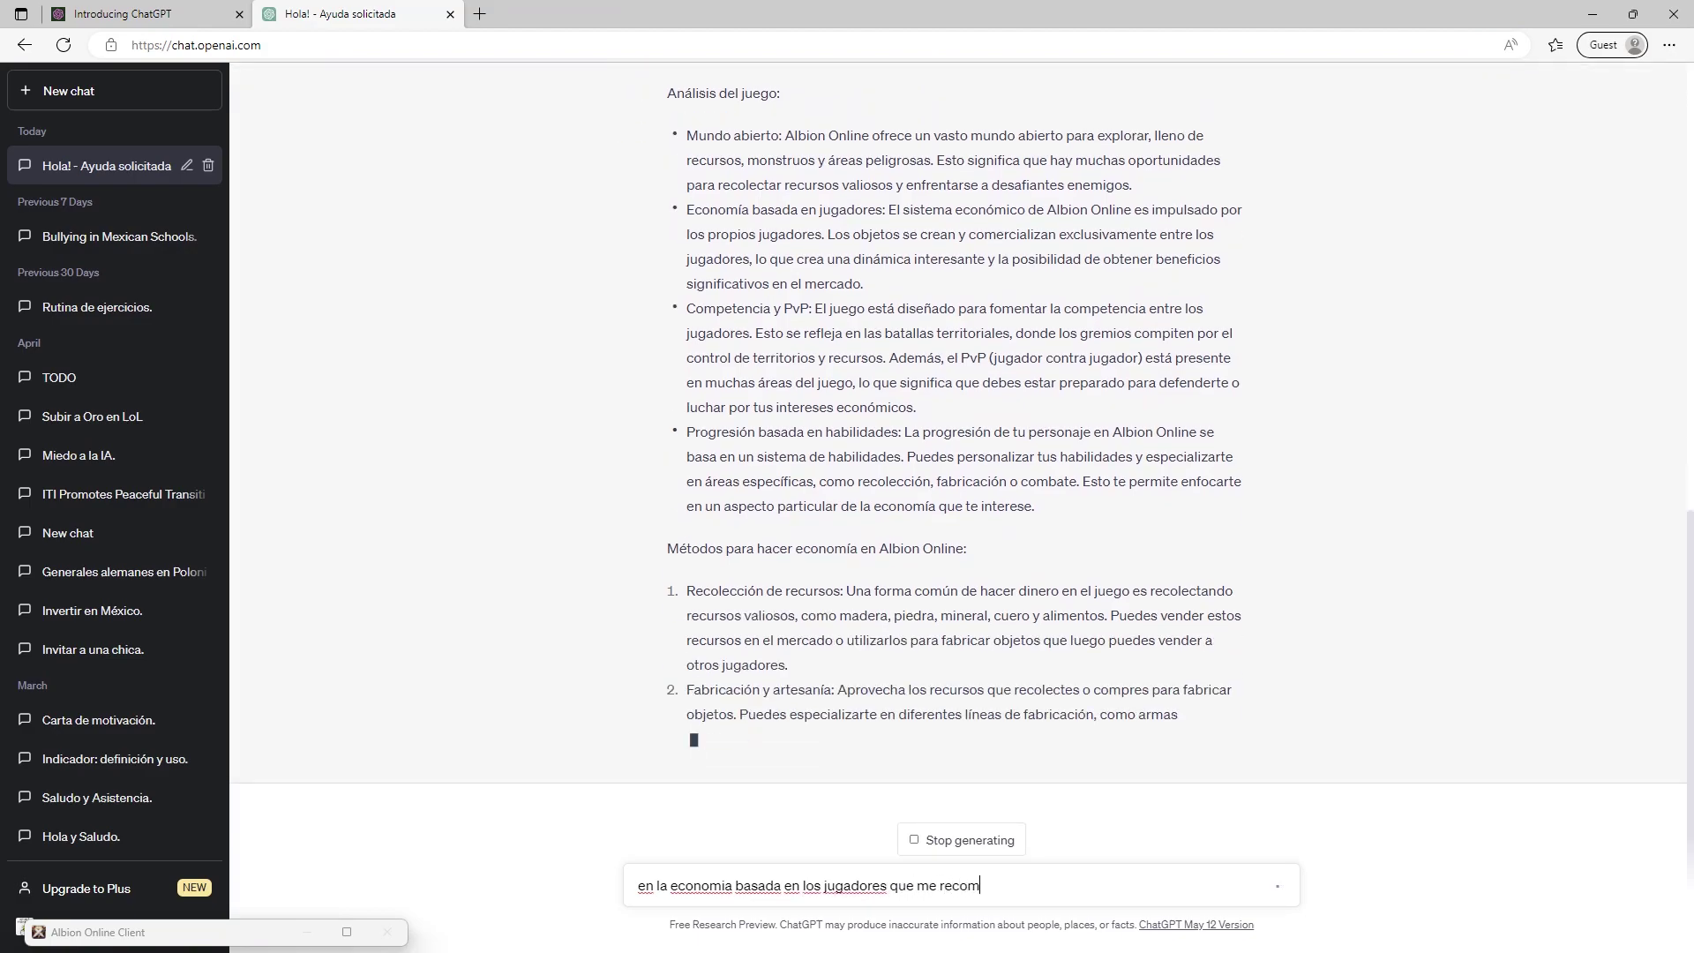
pyautogui.write('iendas craftear?')
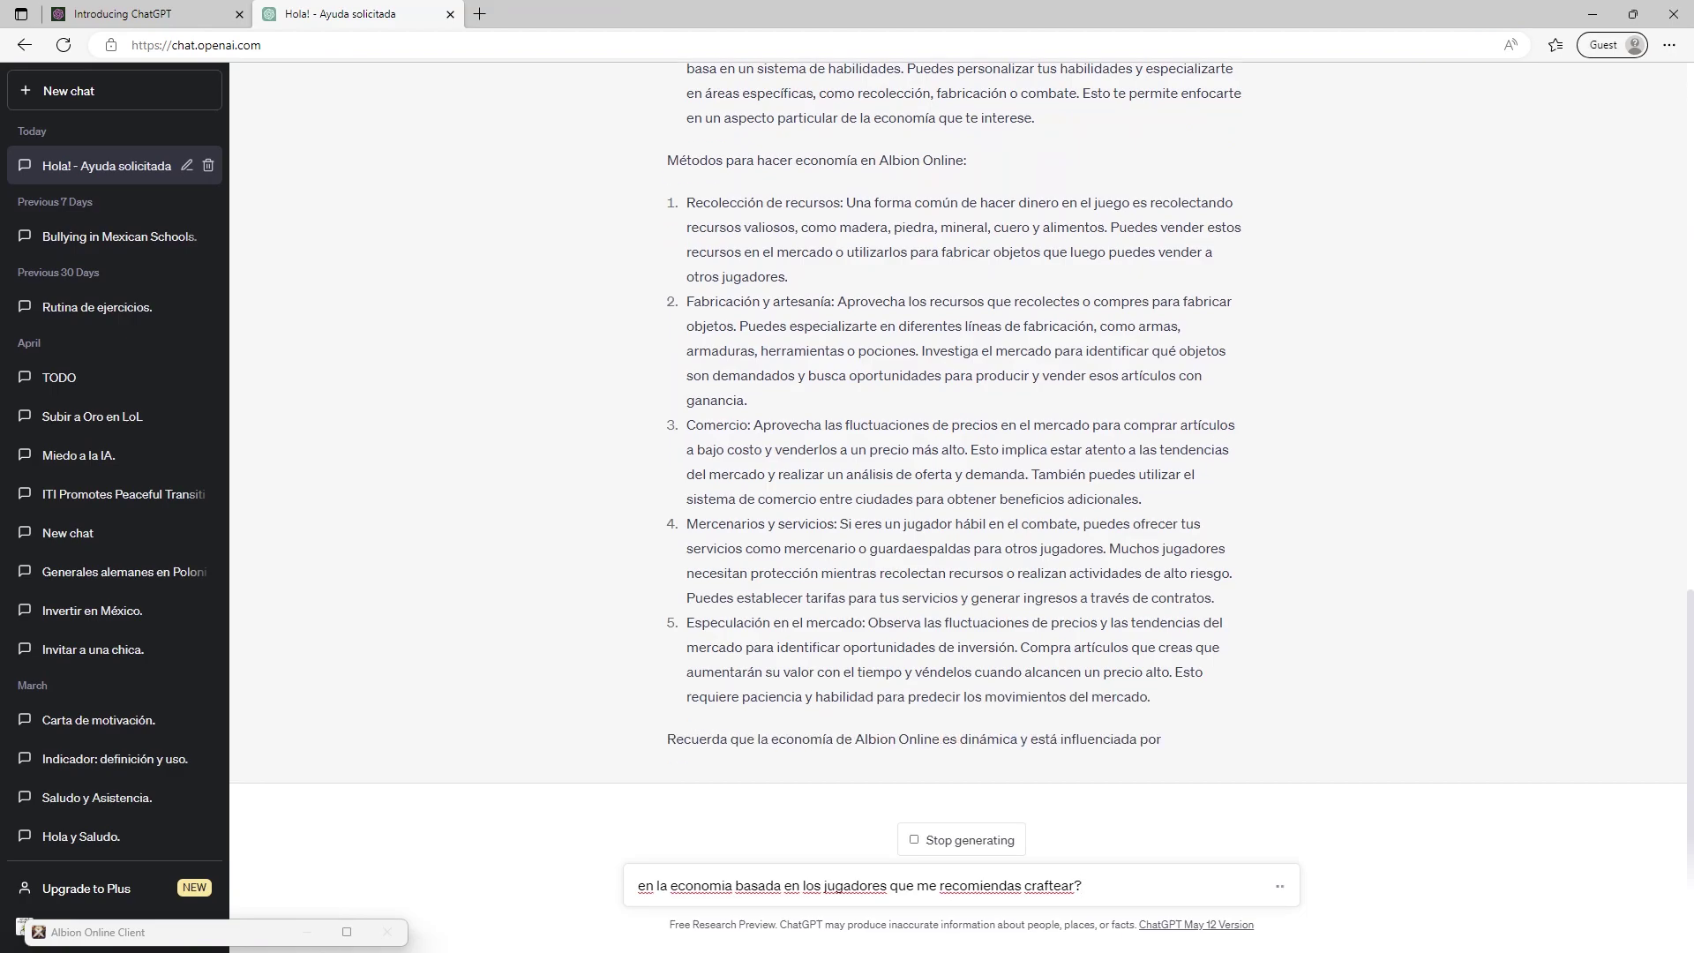
pyautogui.press('Return')
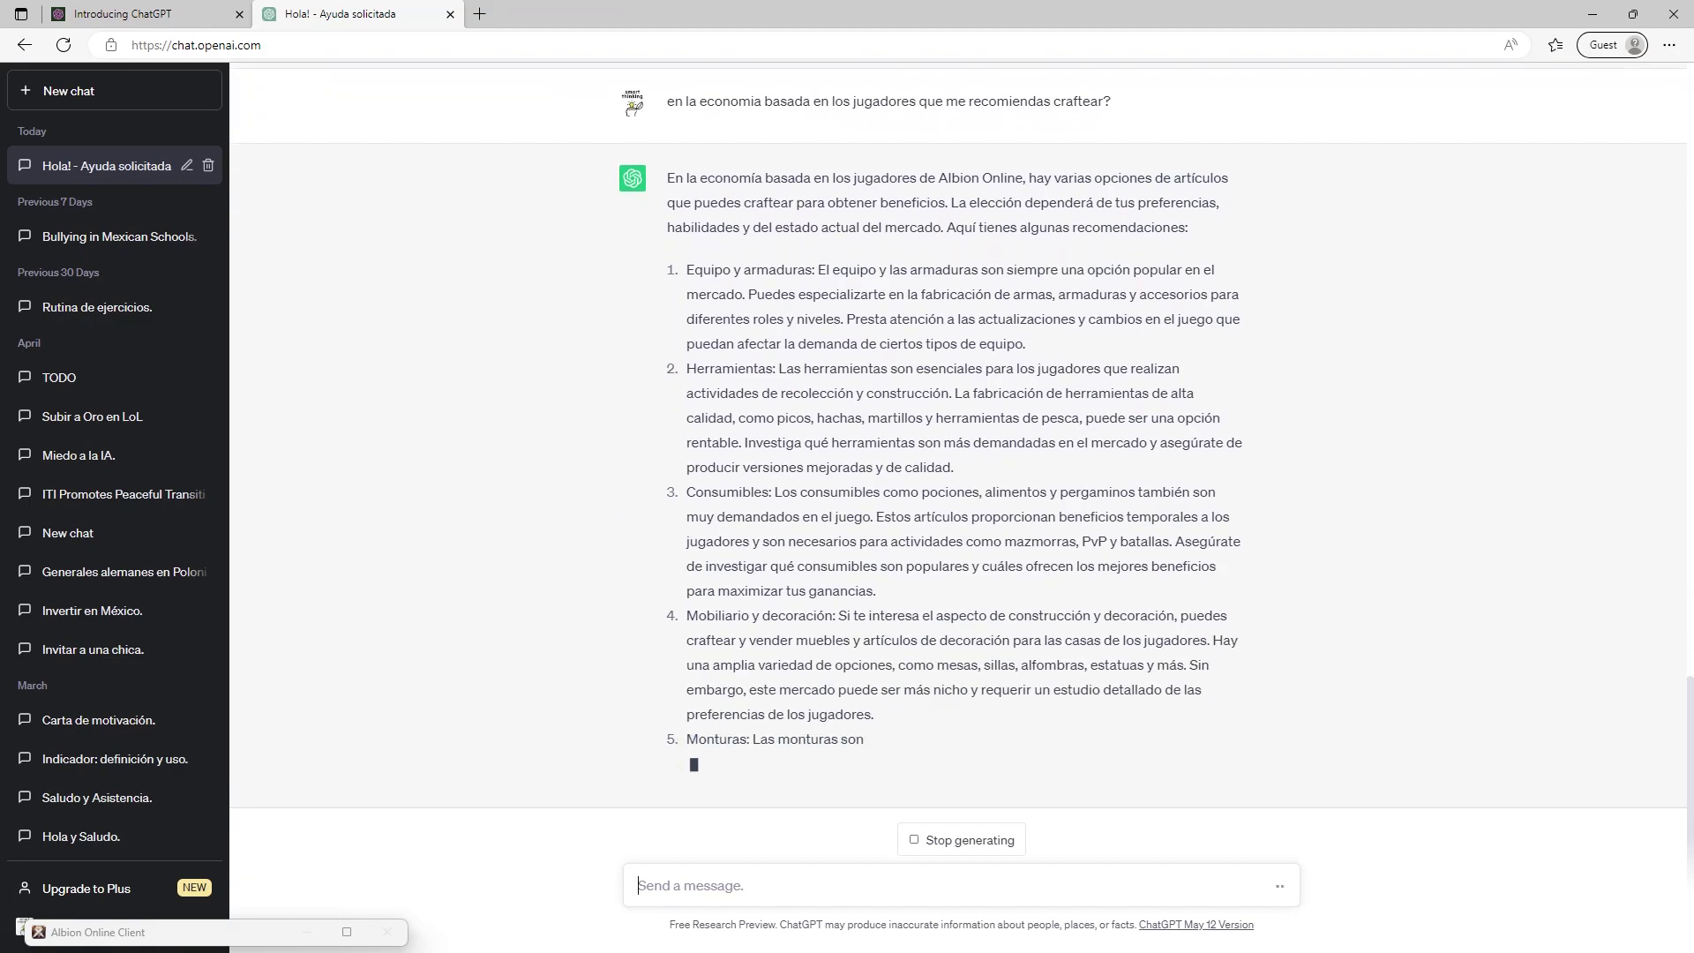
# Step: Send the message "realiza un top tier de ejemplo de los mejores objetos que pueda vender"
pyautogui.write('realizar')
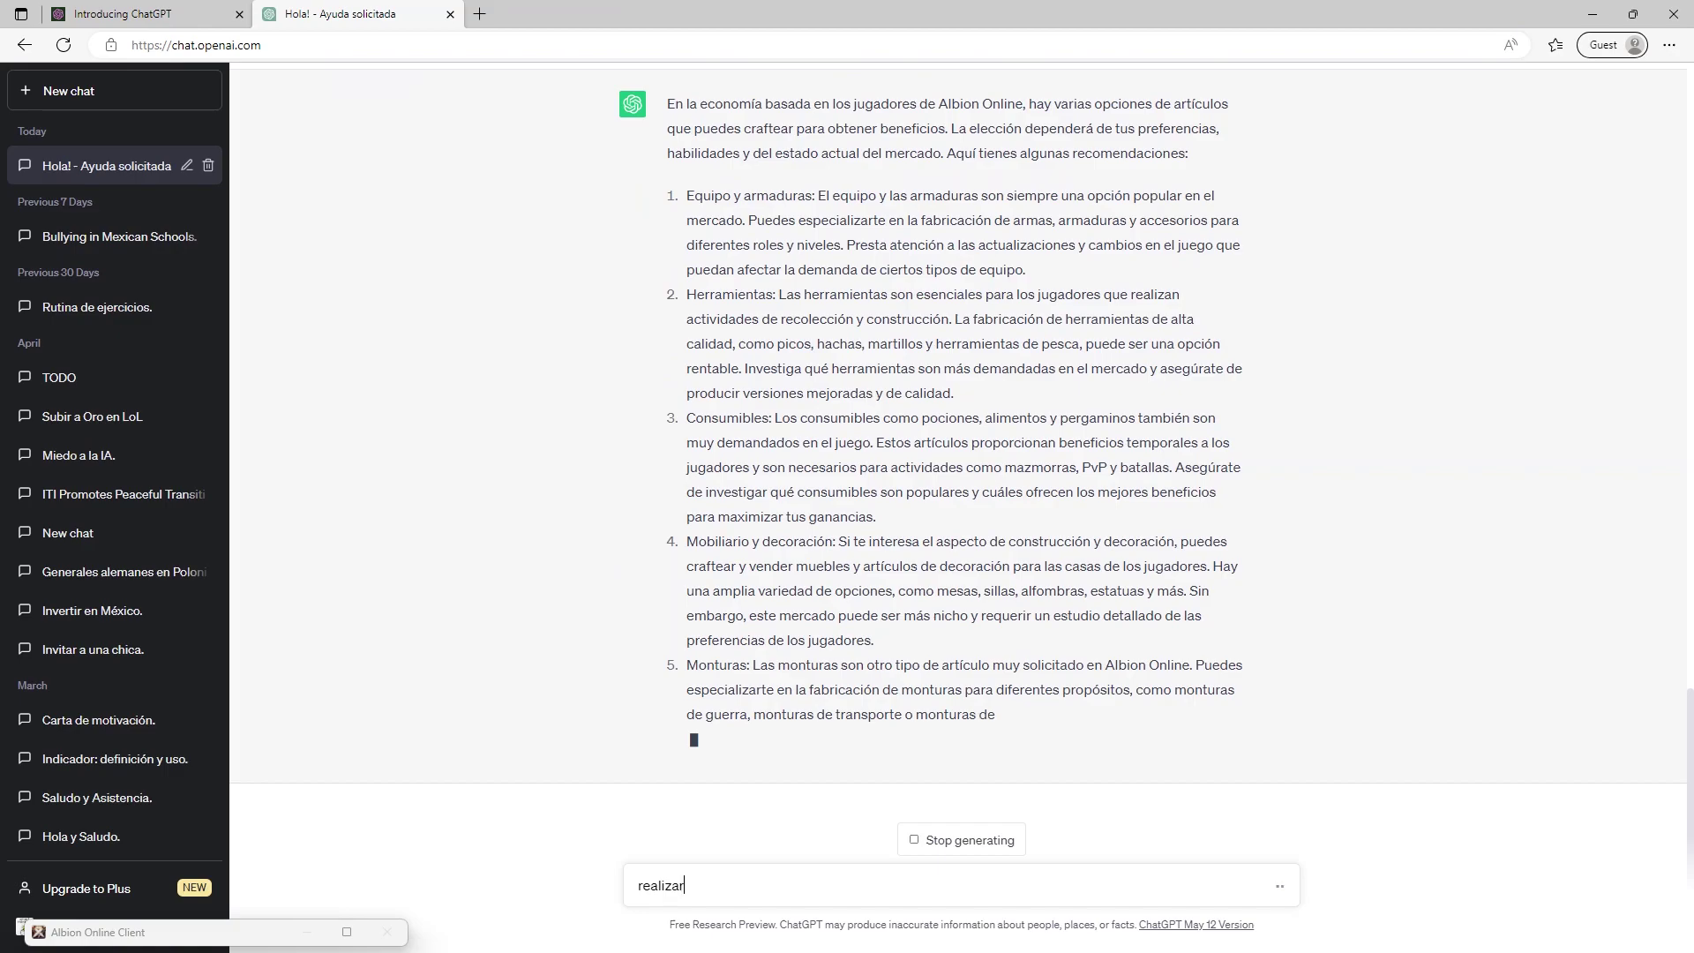
pyautogui.press('BackSpace')
pyautogui.write(' un top ti')
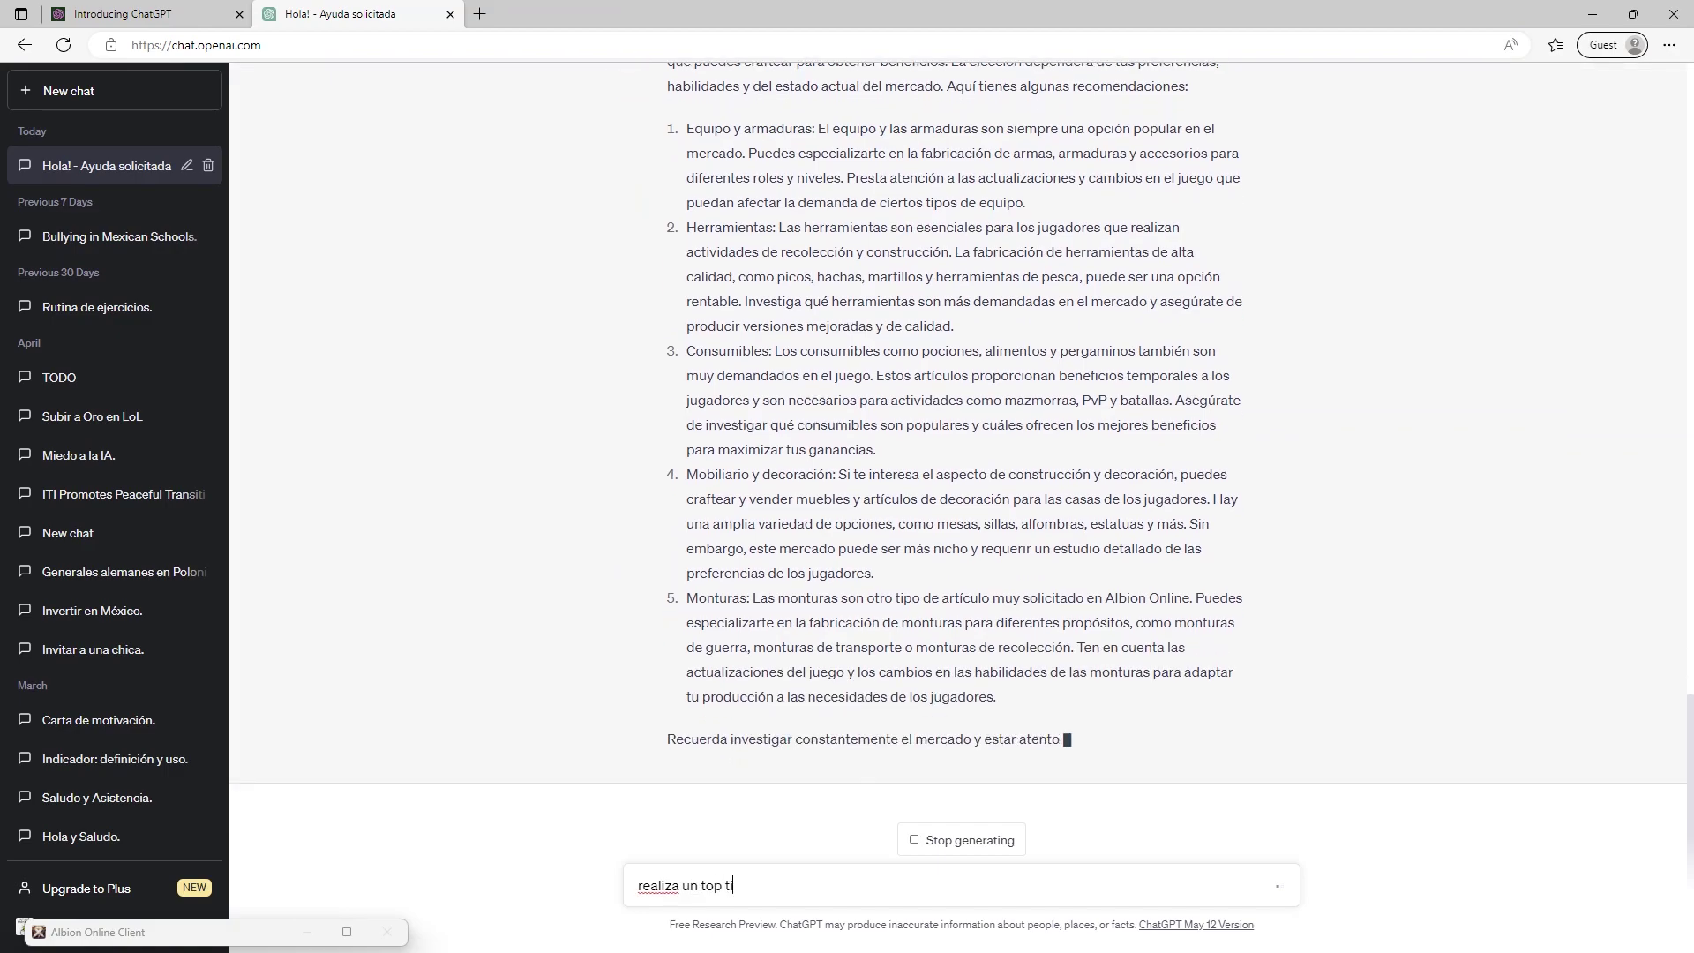
pyautogui.write('er de los mejores objetos que pueda vender')
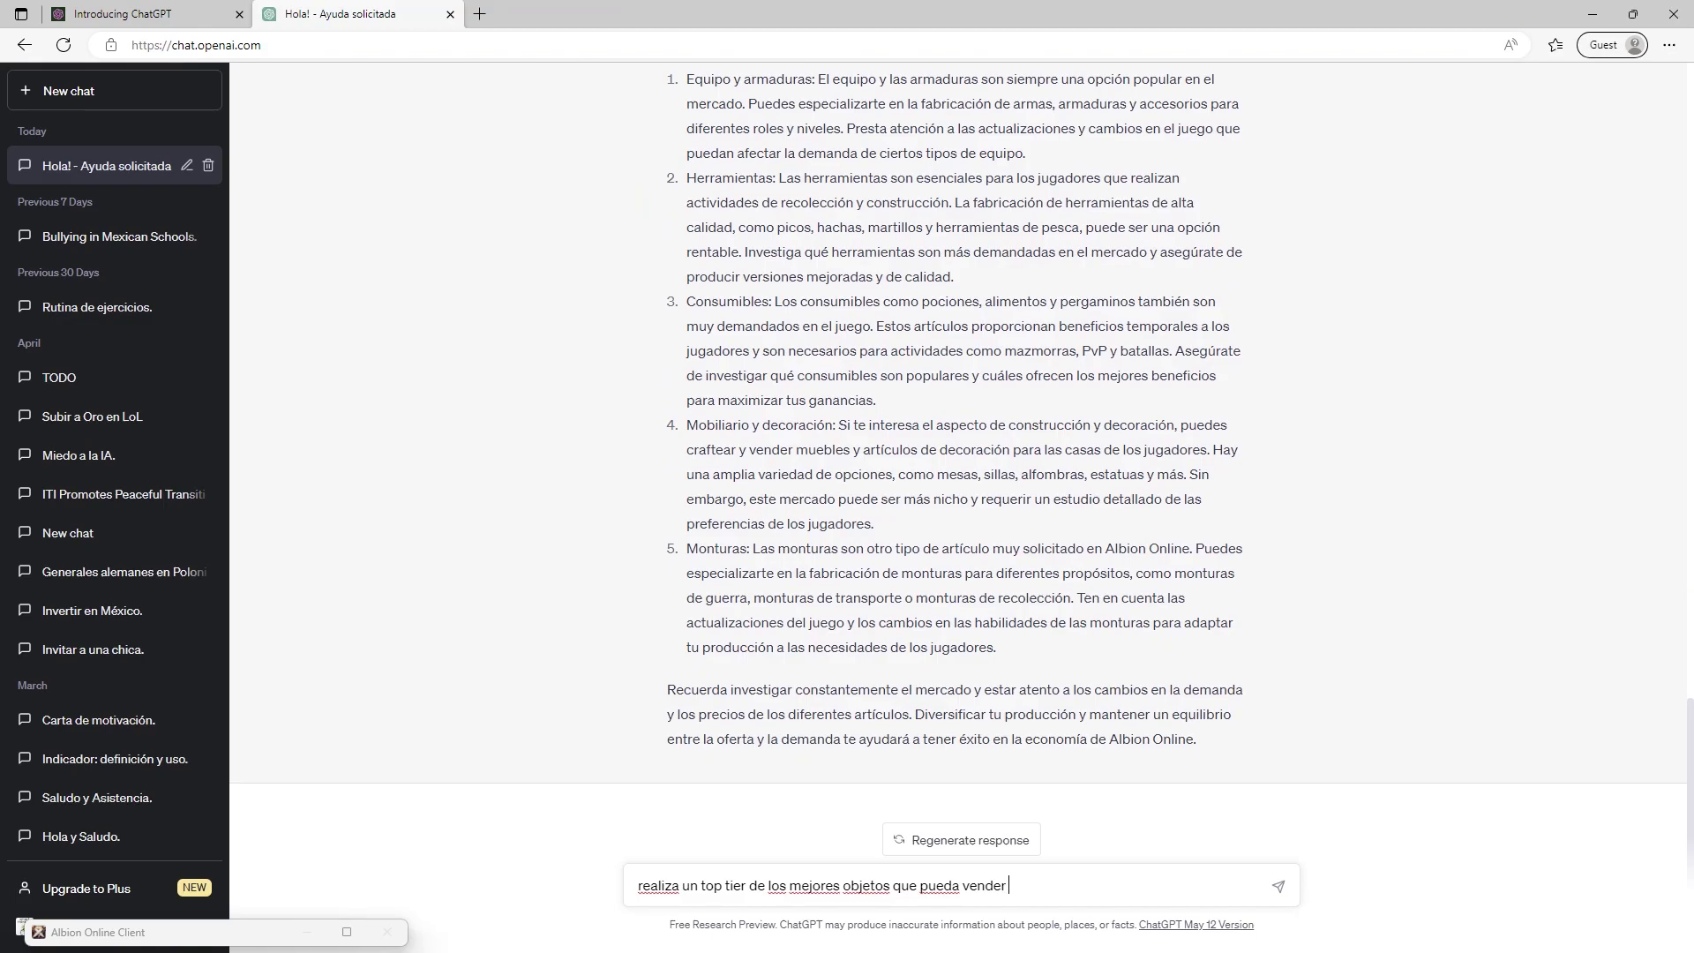
pyautogui.write('de e')
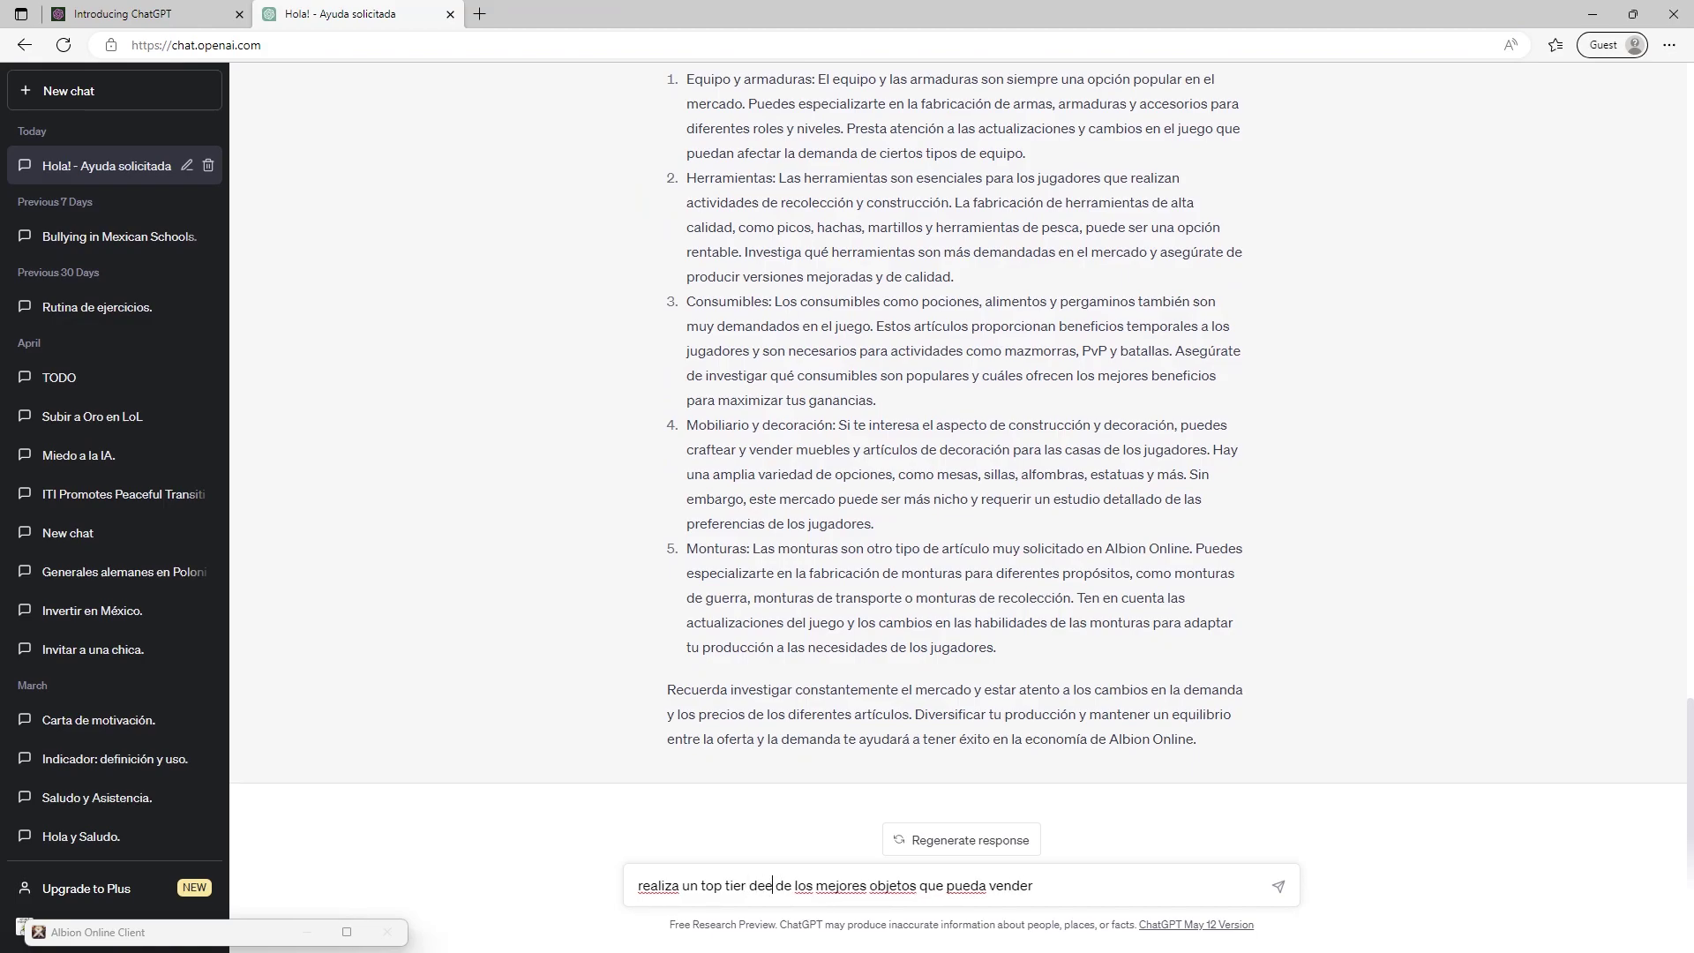
pyautogui.write('jemplo')
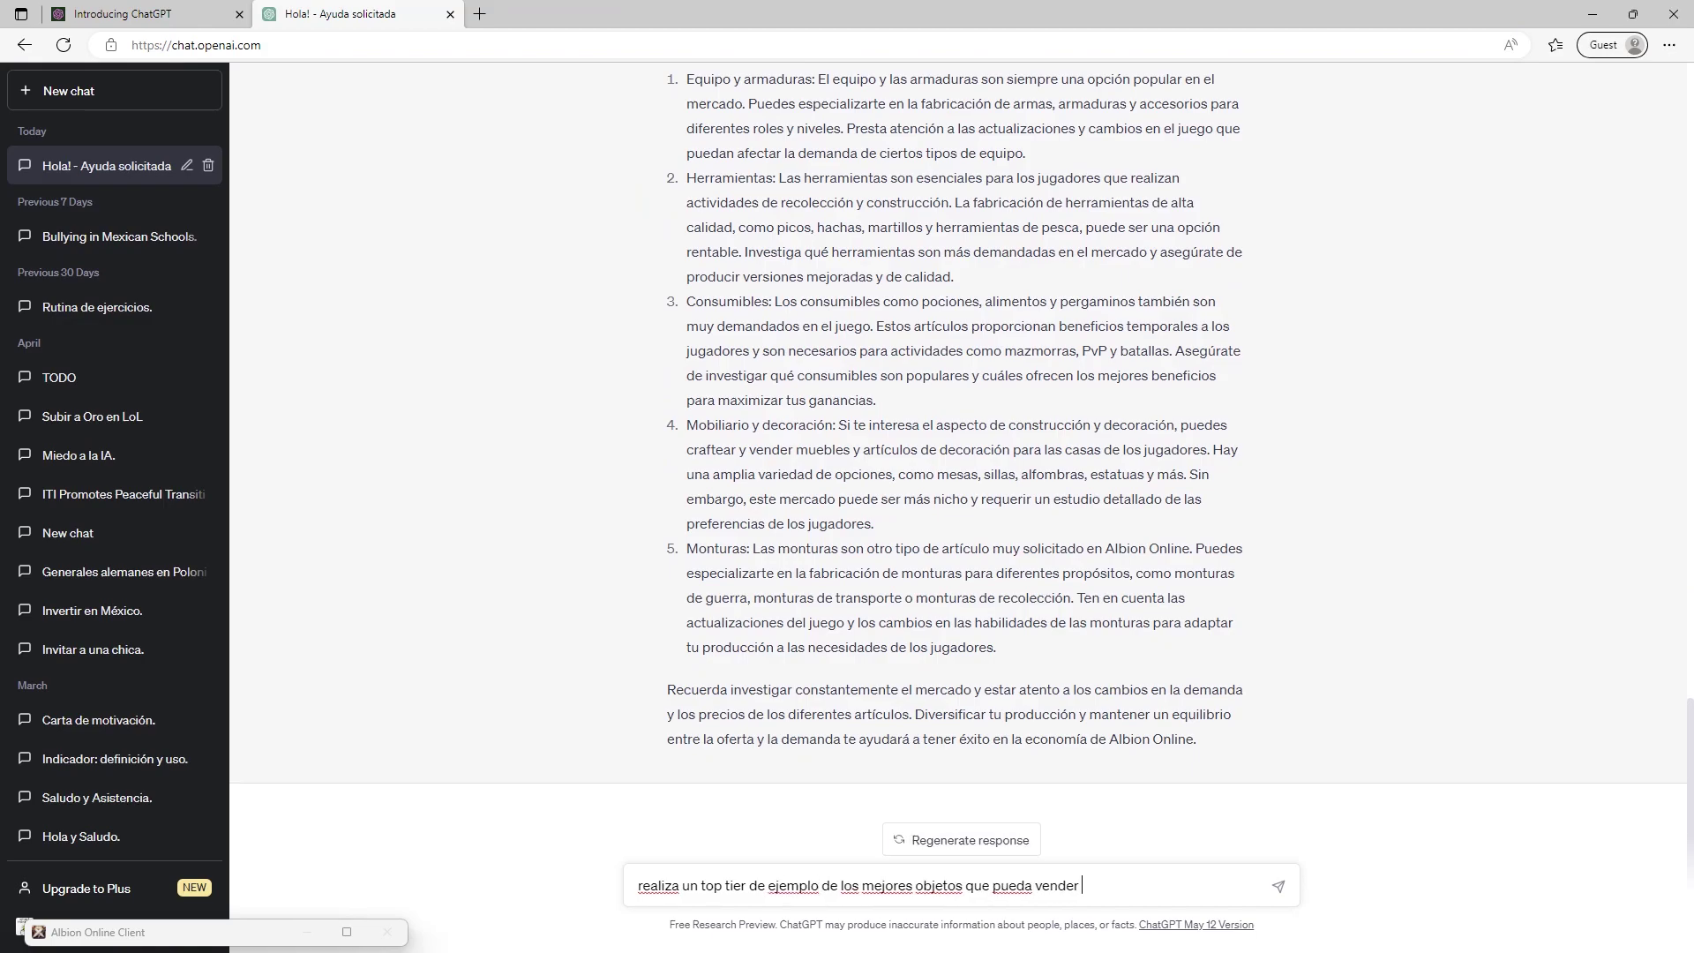
pyautogui.press('Return')
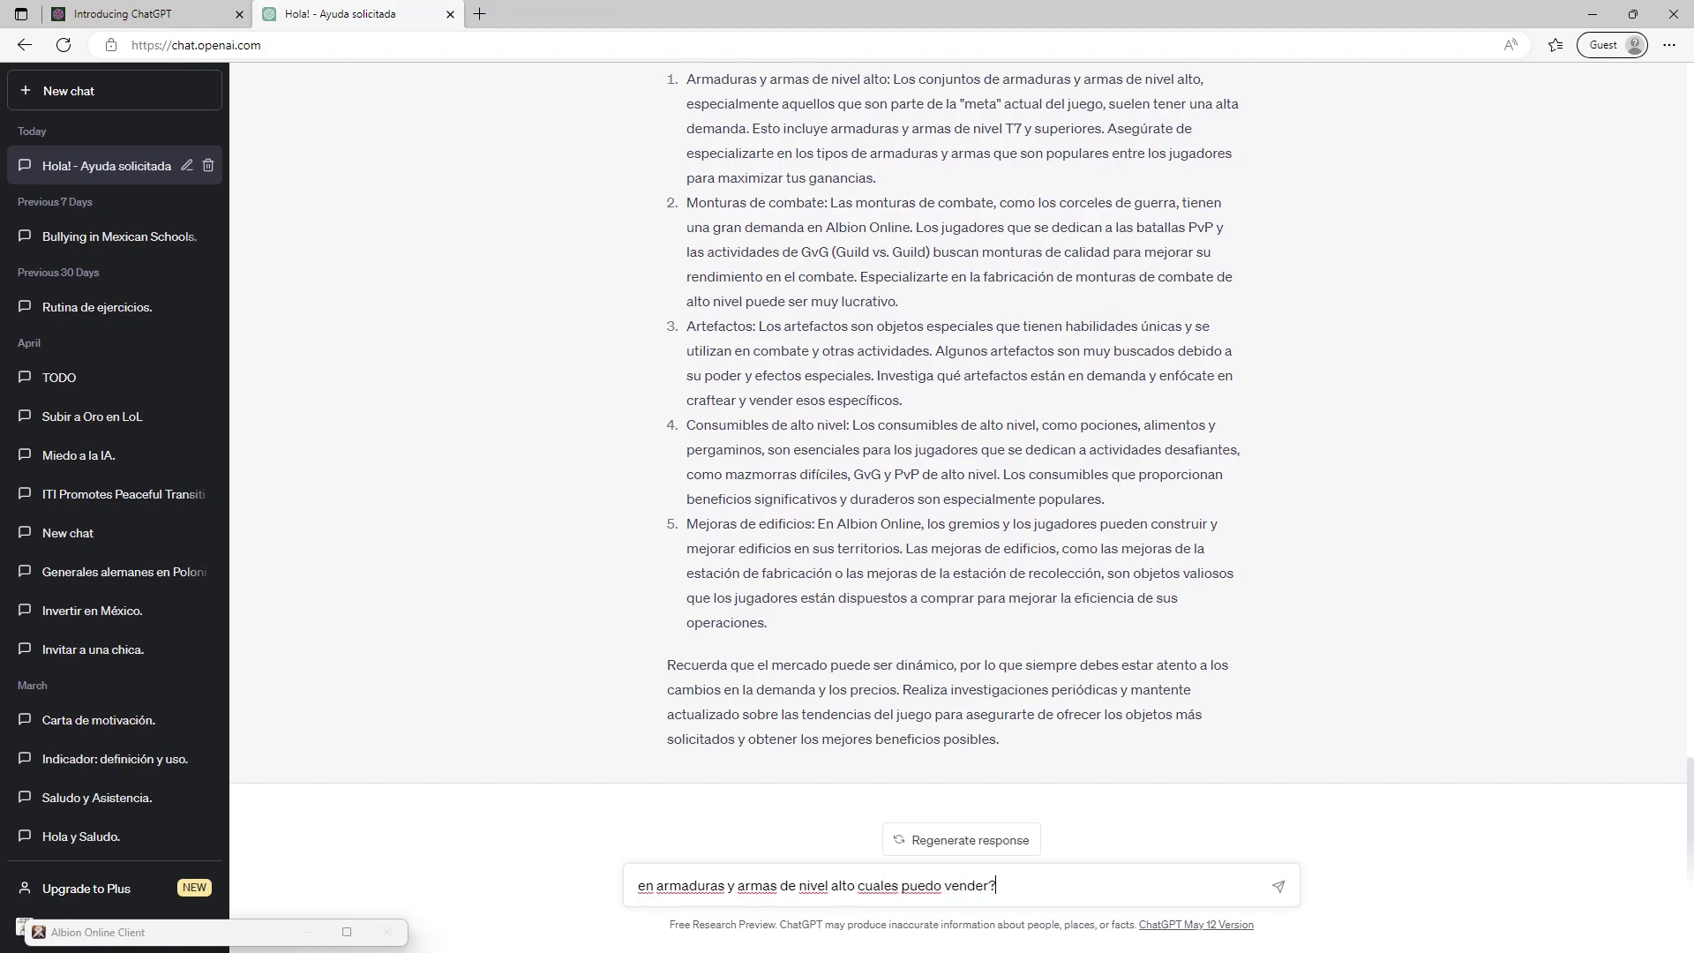
# Step: Send the question "en armaduras y armas de nivel alto cuales puedo vender?" and review the full answer
pyautogui.press('Return')
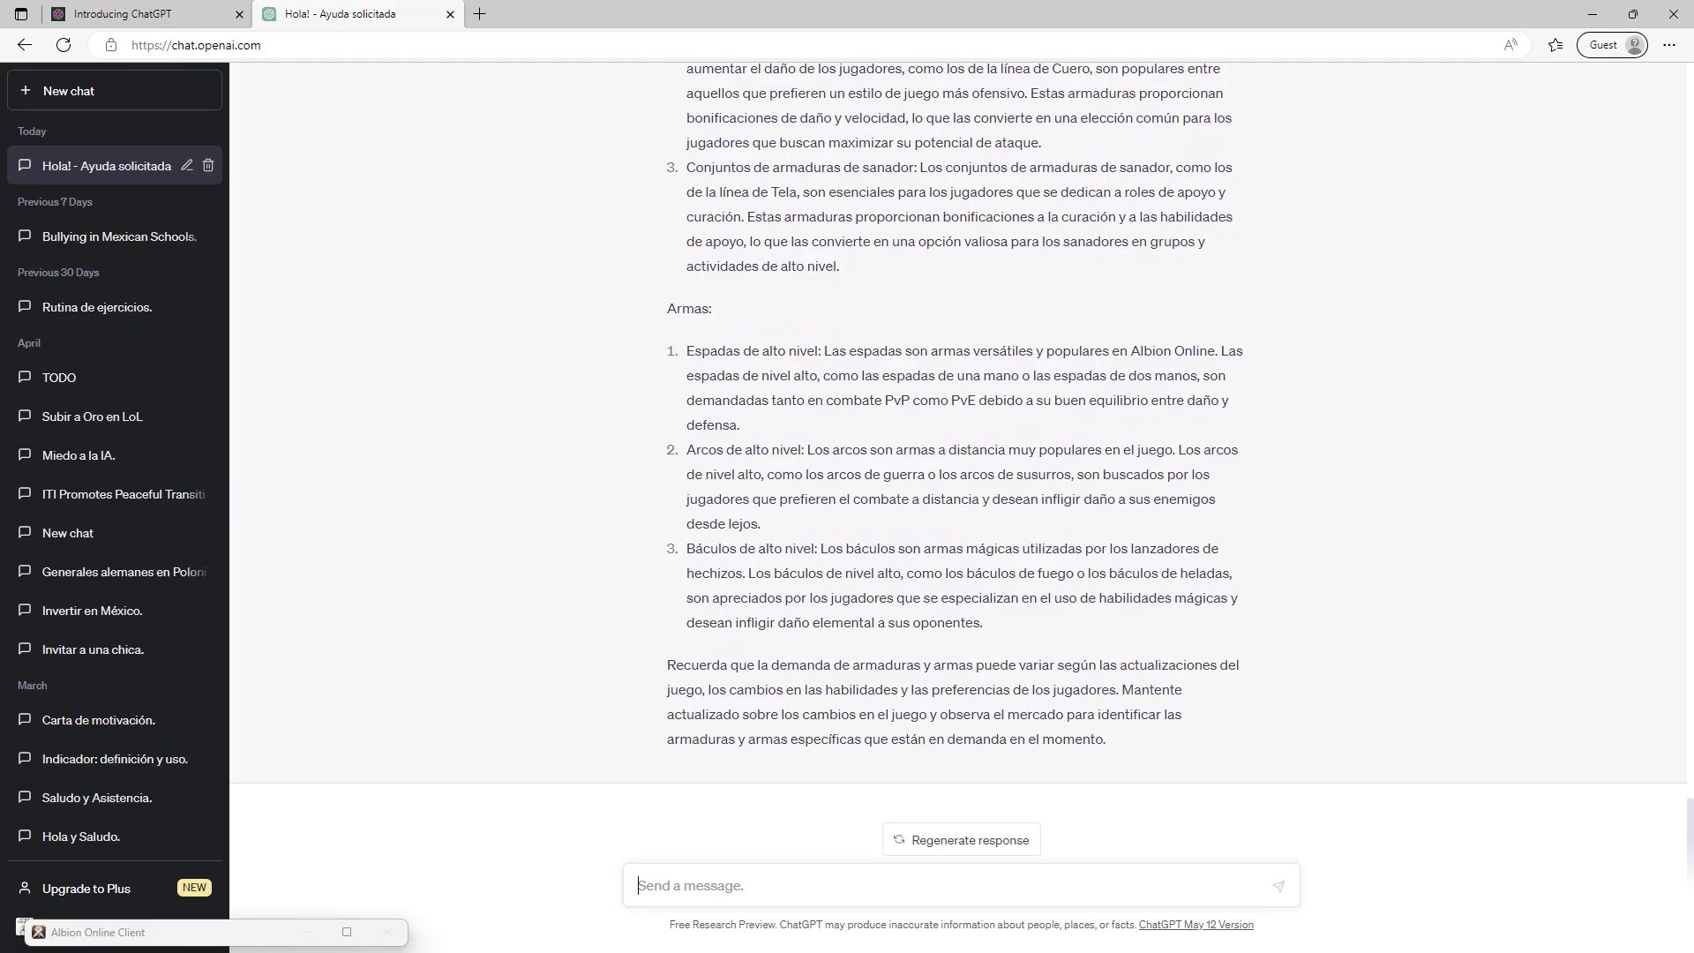
pyautogui.scroll(4, 957, 441)
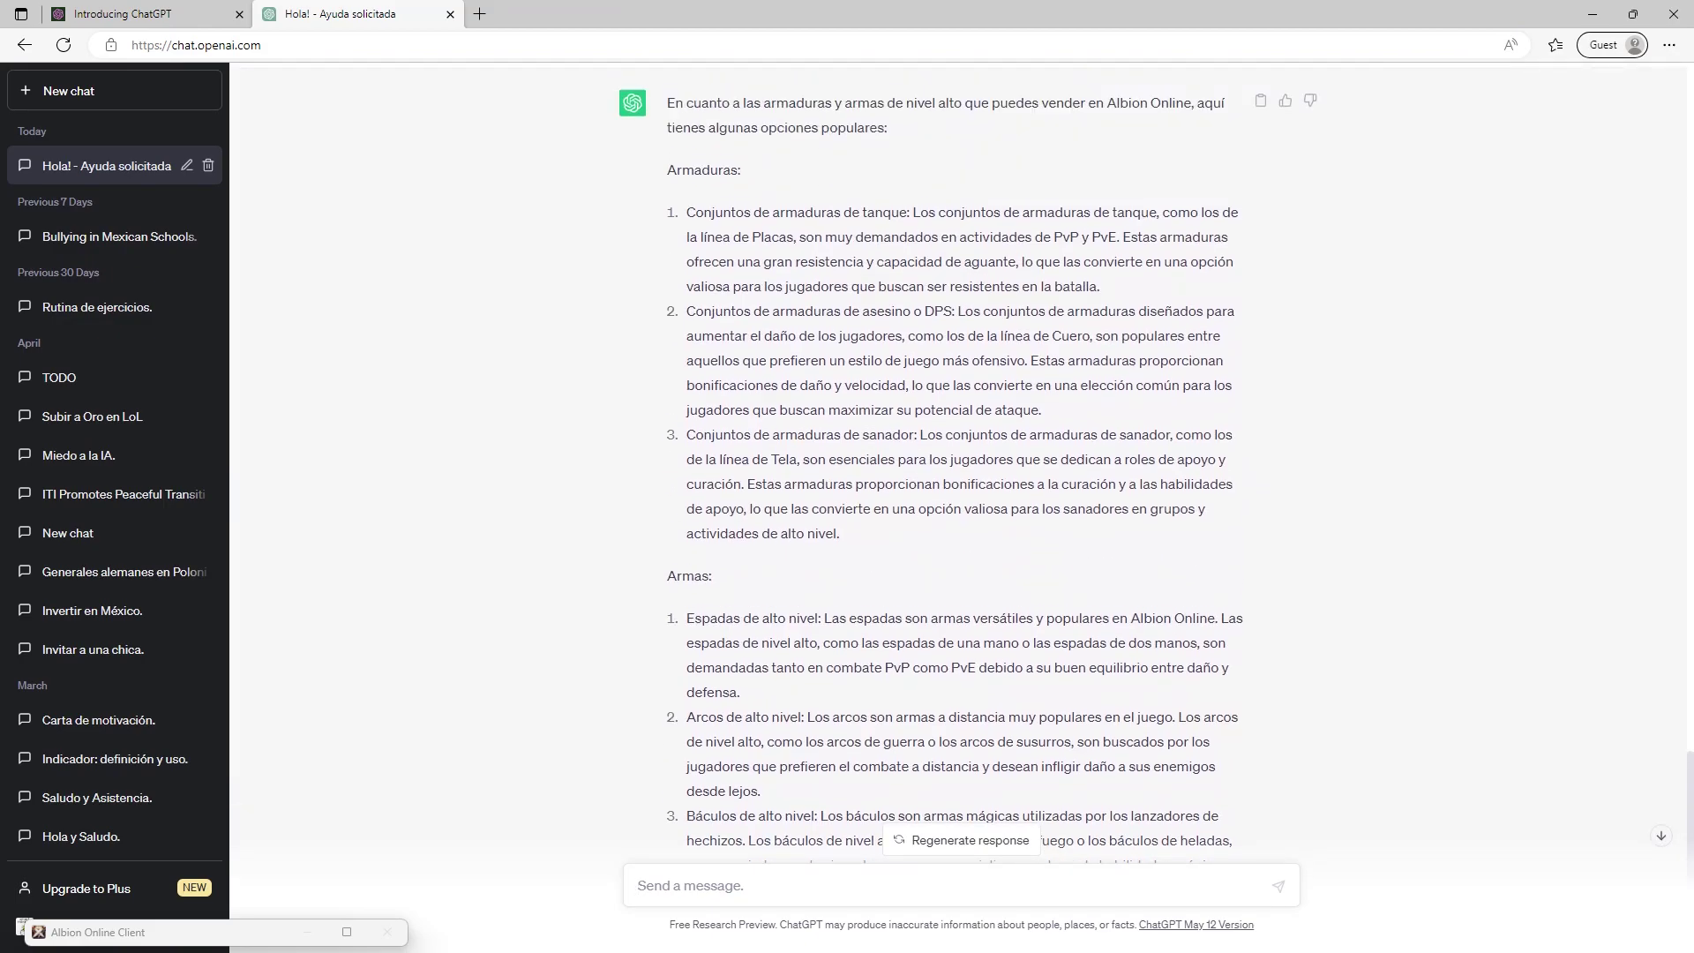
pyautogui.scroll(-4, 957, 441)
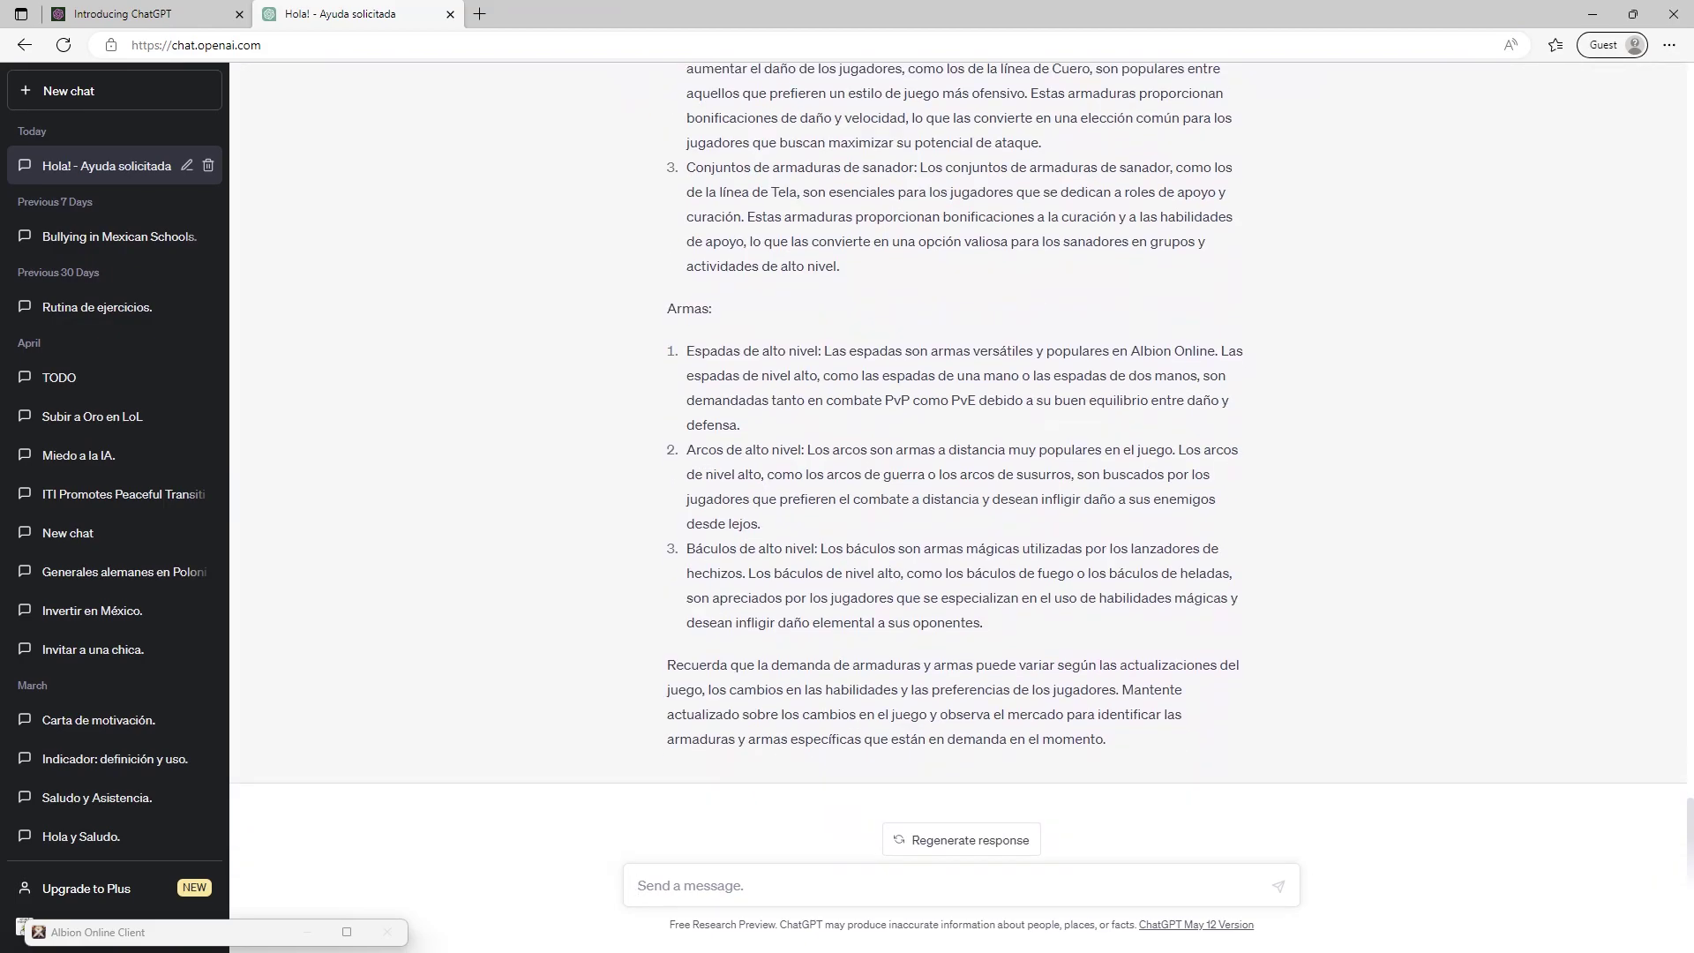
# Step: Ask the follow-up question "de consumibles cuales puedo vender?"
pyautogui.write('de consumi')
pyautogui.write('be')
pyautogui.write('les')
pyautogui.scroll(9, 958, 462)
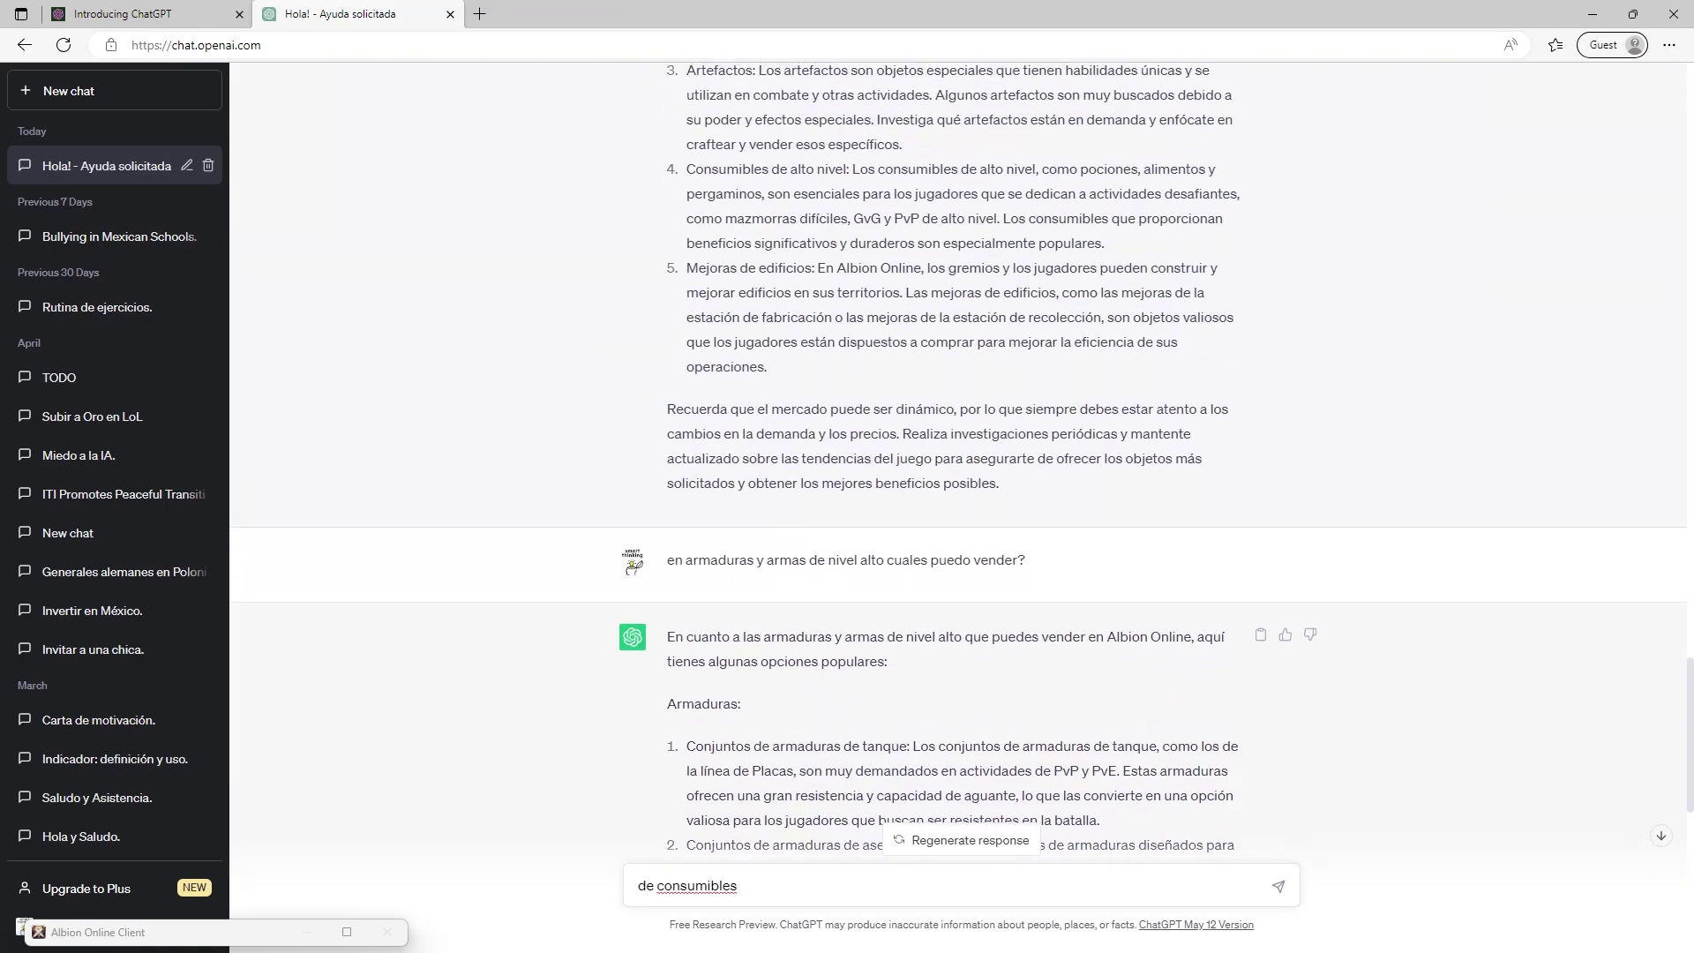
pyautogui.write('cuales puedo vender?')
pyautogui.press('Return')
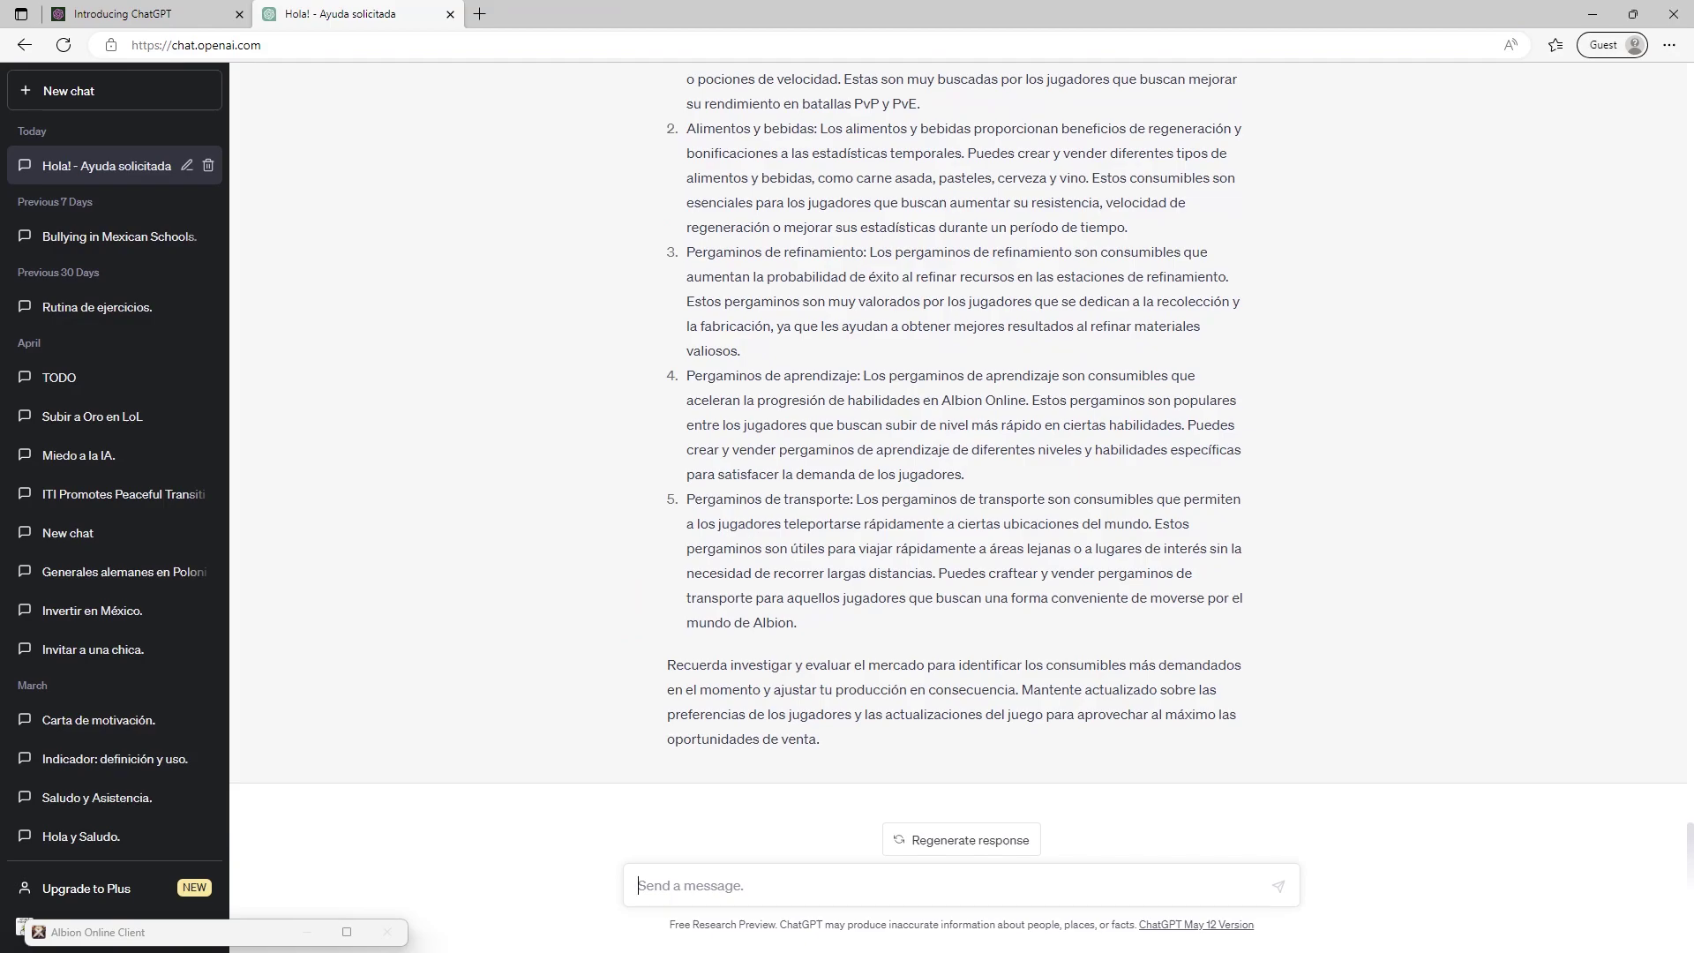
# Step: Ask "cual es la mejor manera de las anteriores de hacer silver rapido?"
pyautogui.write('cual es la mejor manera de las')
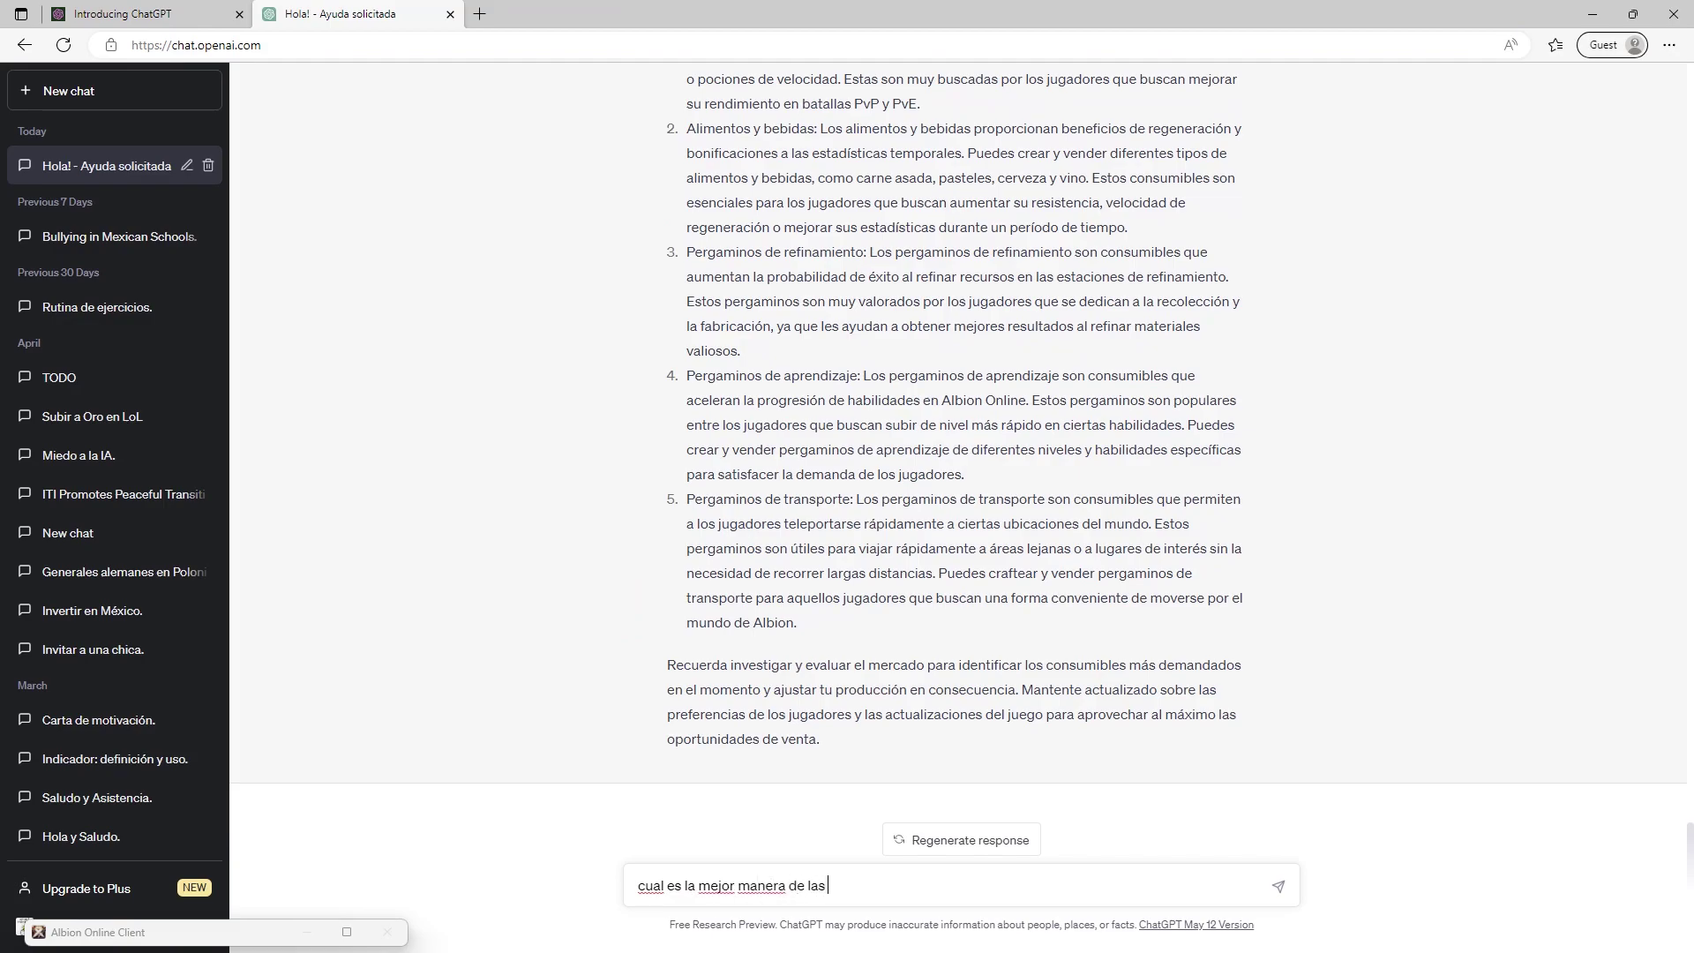
pyautogui.write(' anteriores de hacer sivl')
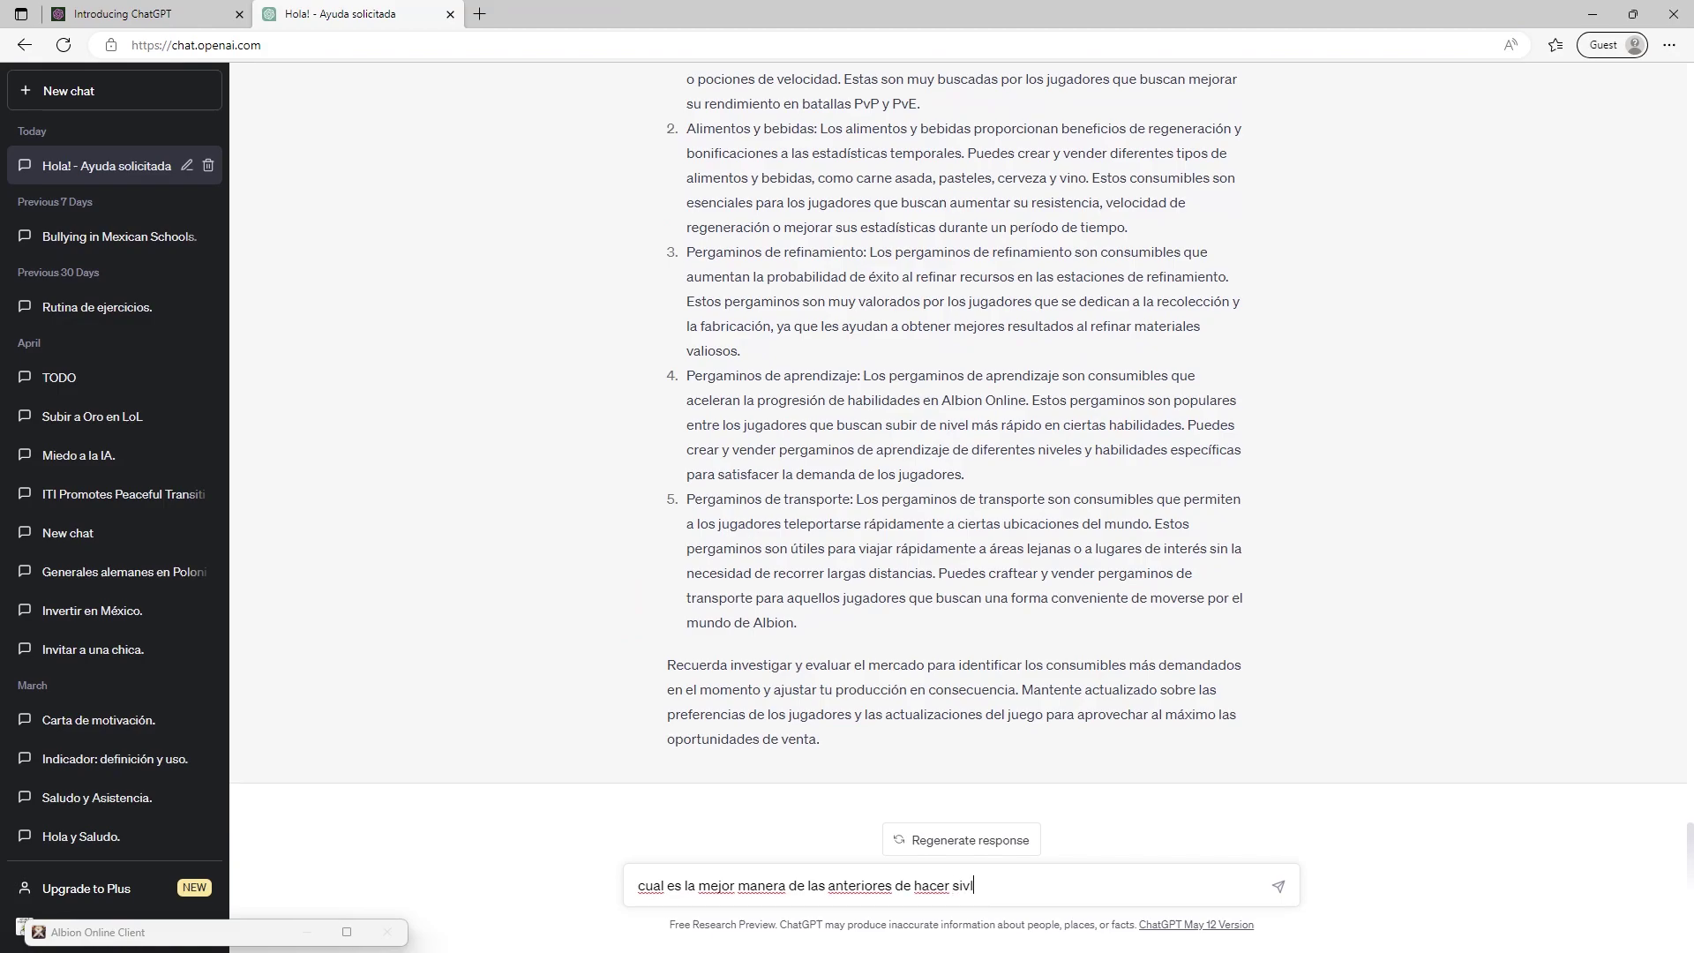
pyautogui.write('lver rapido?')
pyautogui.press('Return')
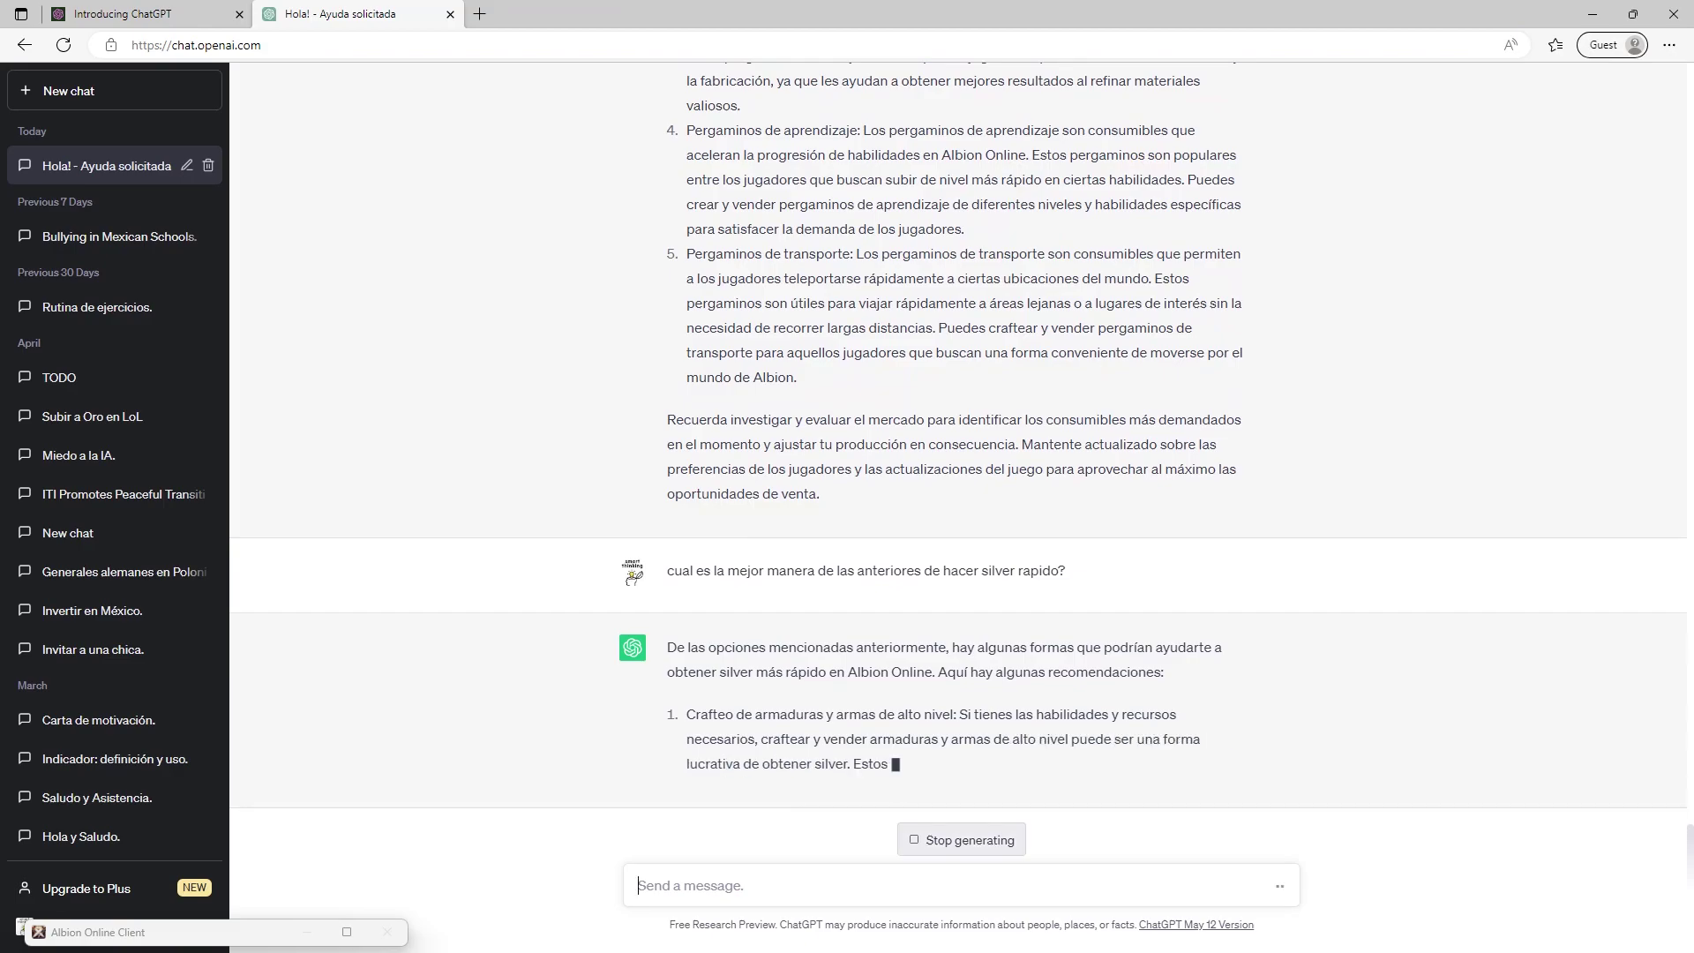
# Step: Stop the answer being generated and send "de esas solo elige una y dame la mejor"
pyautogui.write('de')
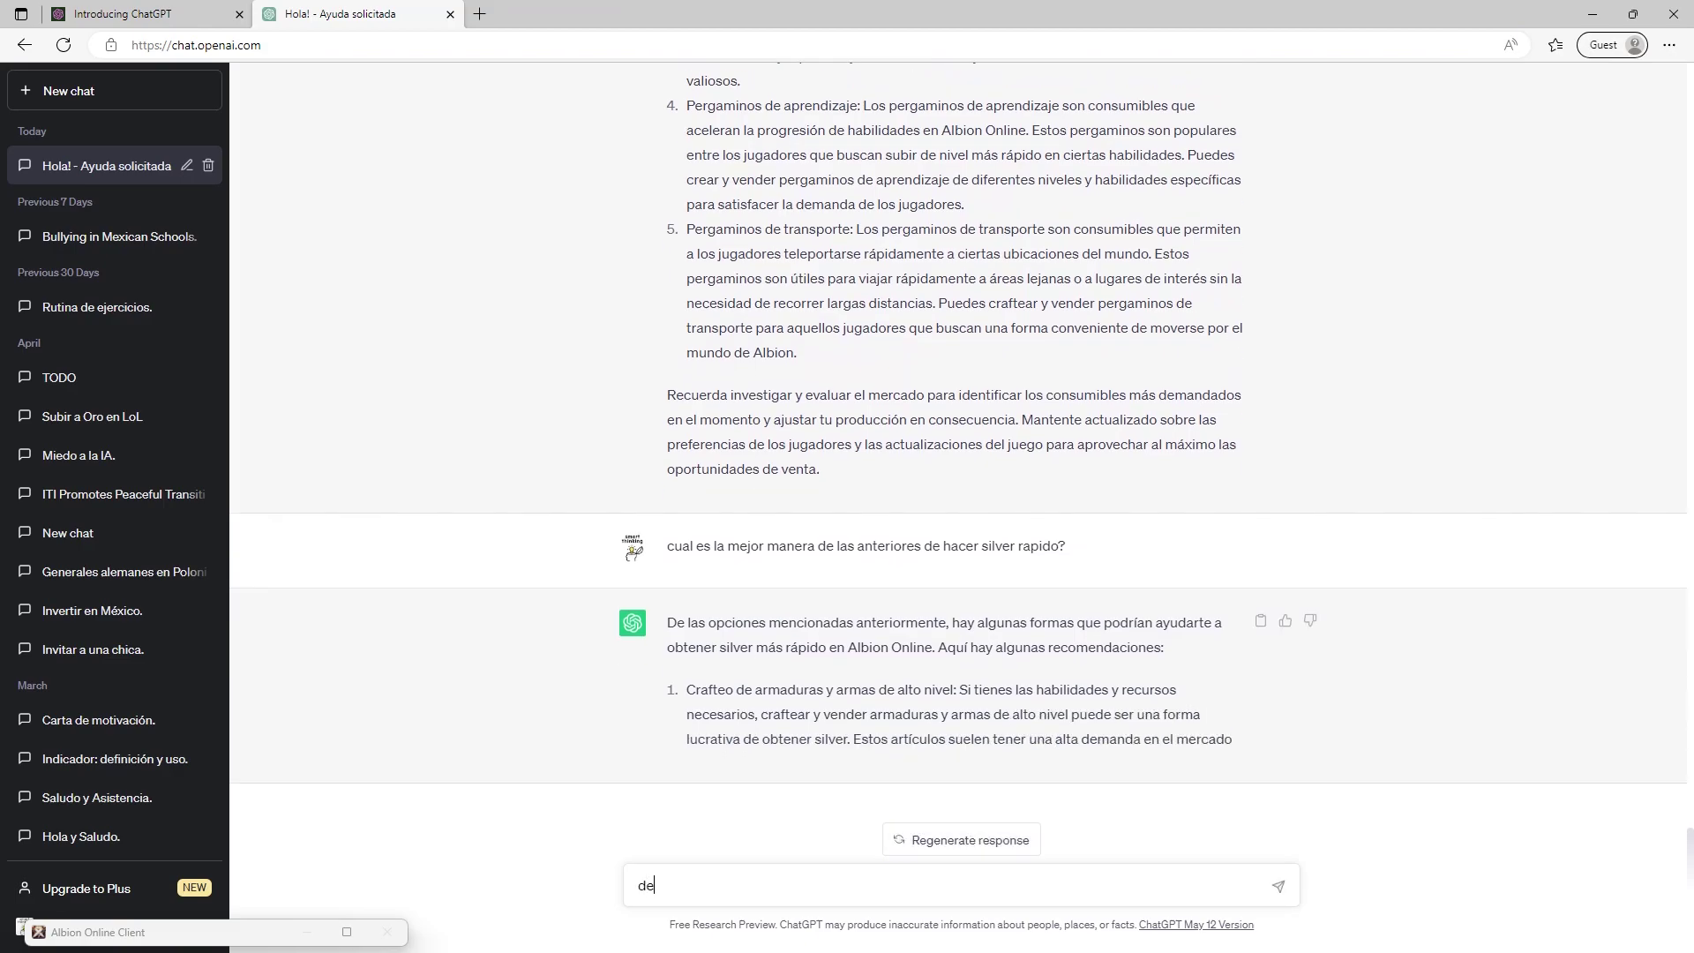
pyautogui.write(' esas solo elige uno')
pyautogui.write(' y dame la mejor')
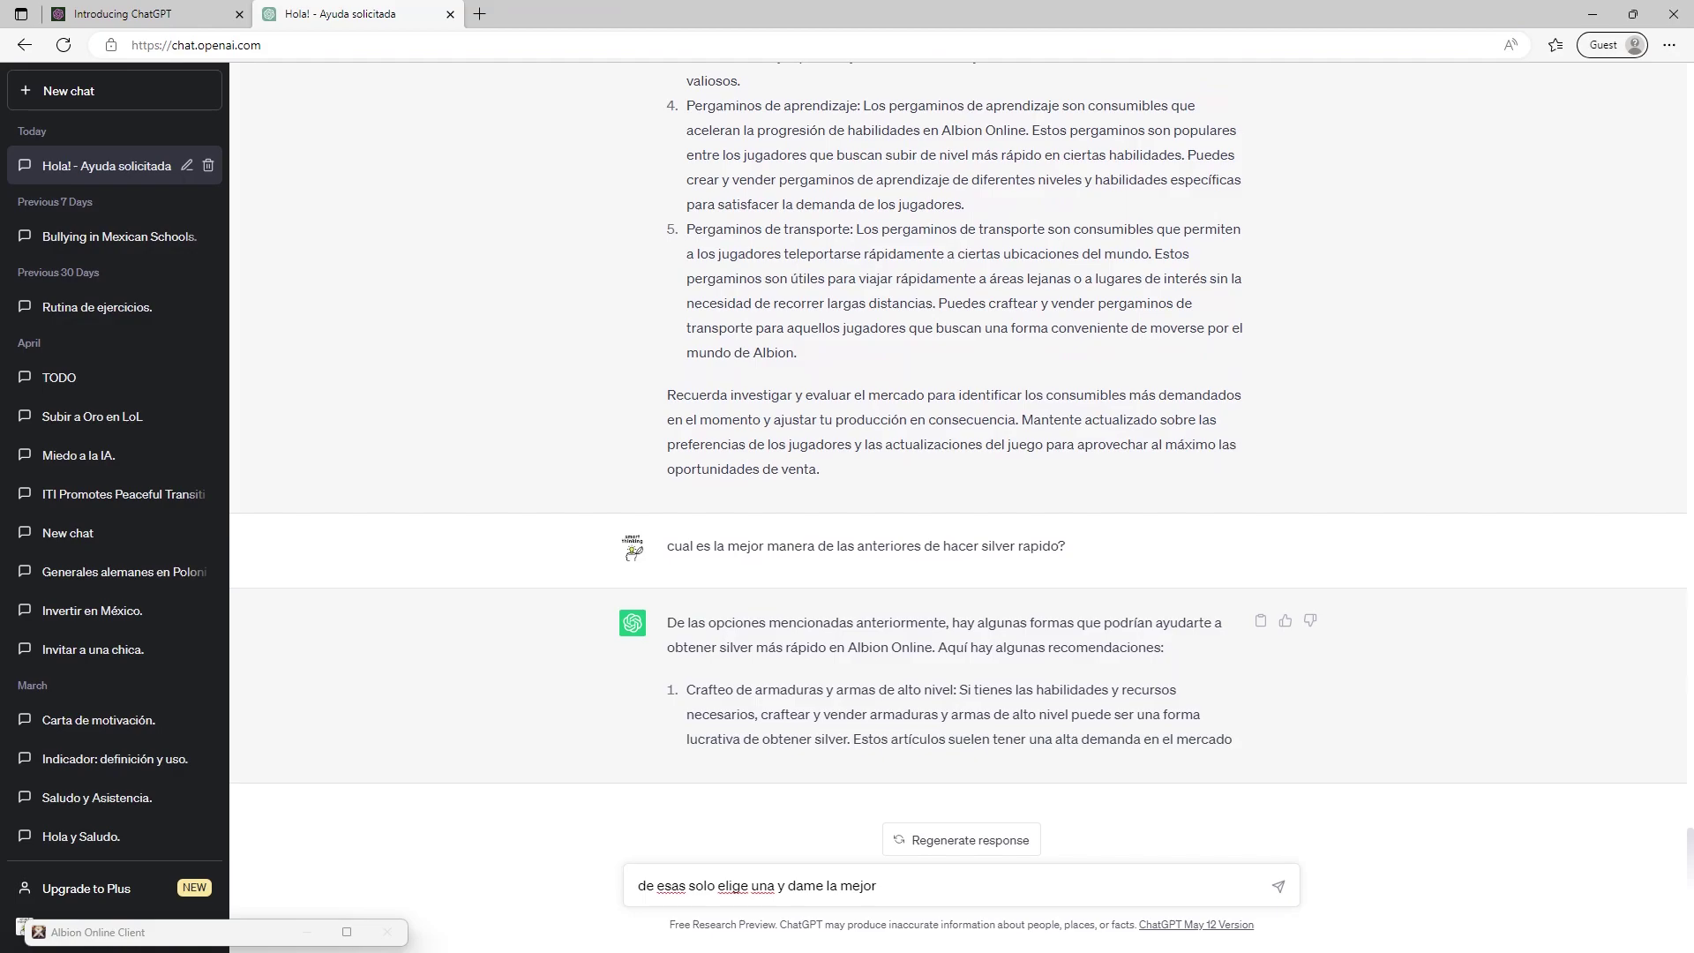
pyautogui.press('Return')
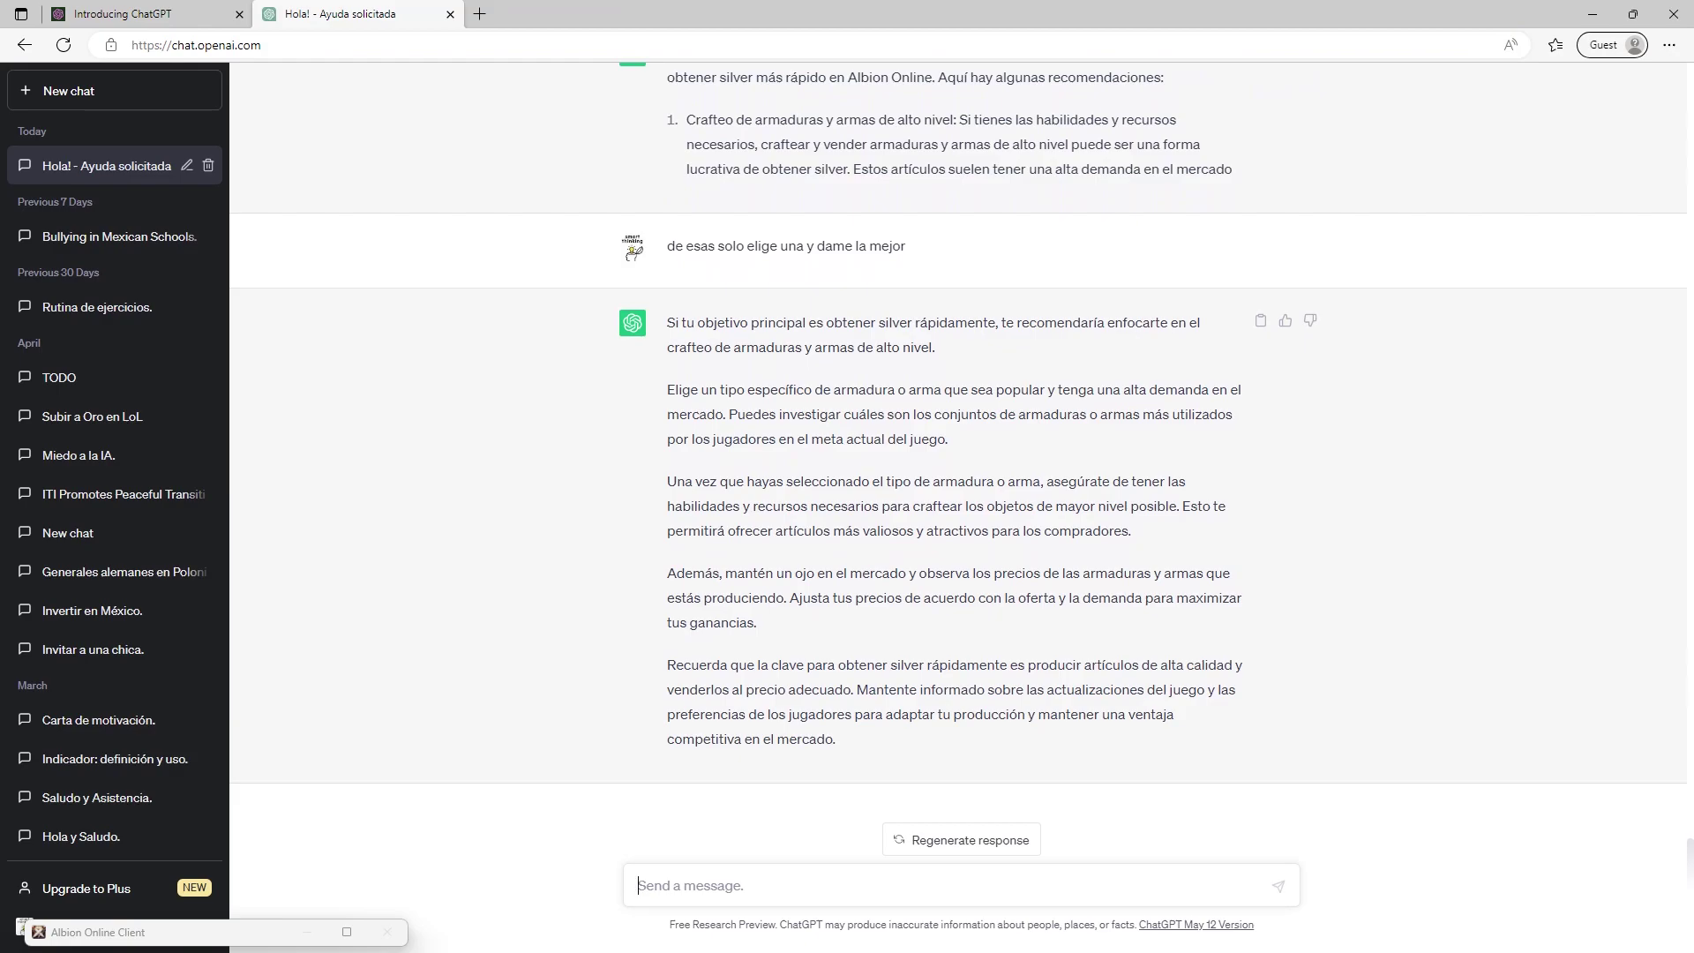
# Step: Send the question "que tipo especifico de armadura o arma puedo obtener silver rapidamente con crafteo"
pyautogui.write('que tipo es')
pyautogui.write('pe')
pyautogui.write('cifo de armadu')
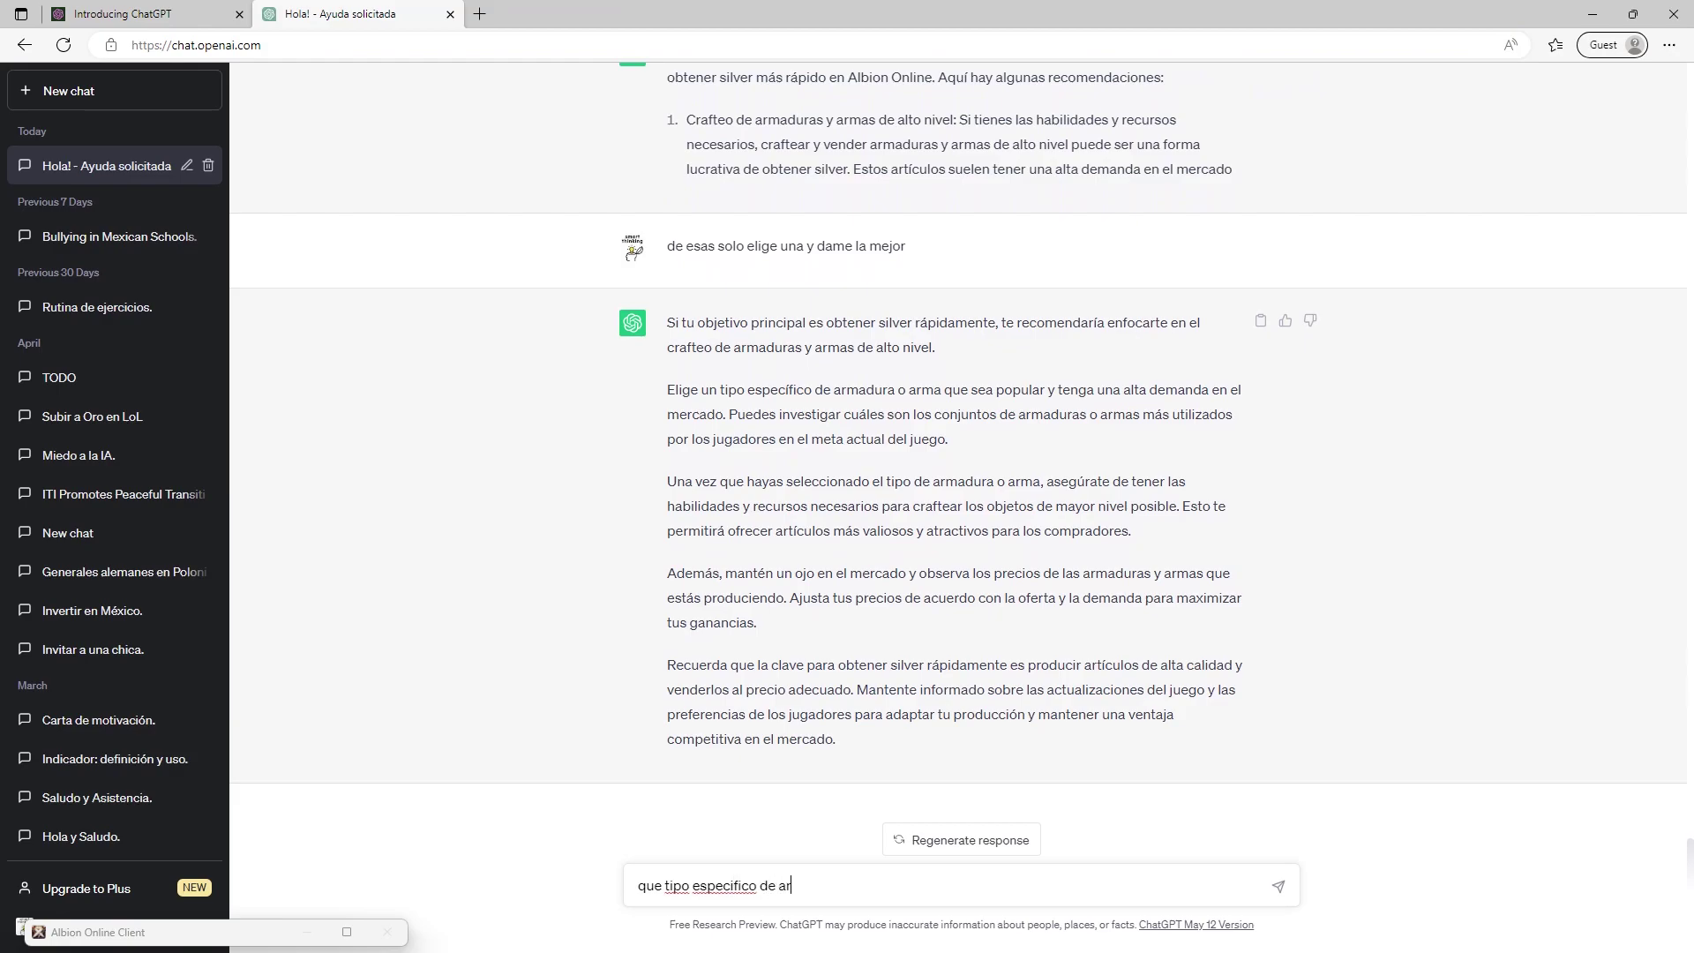
pyautogui.write('ra o arma puedo obtene')
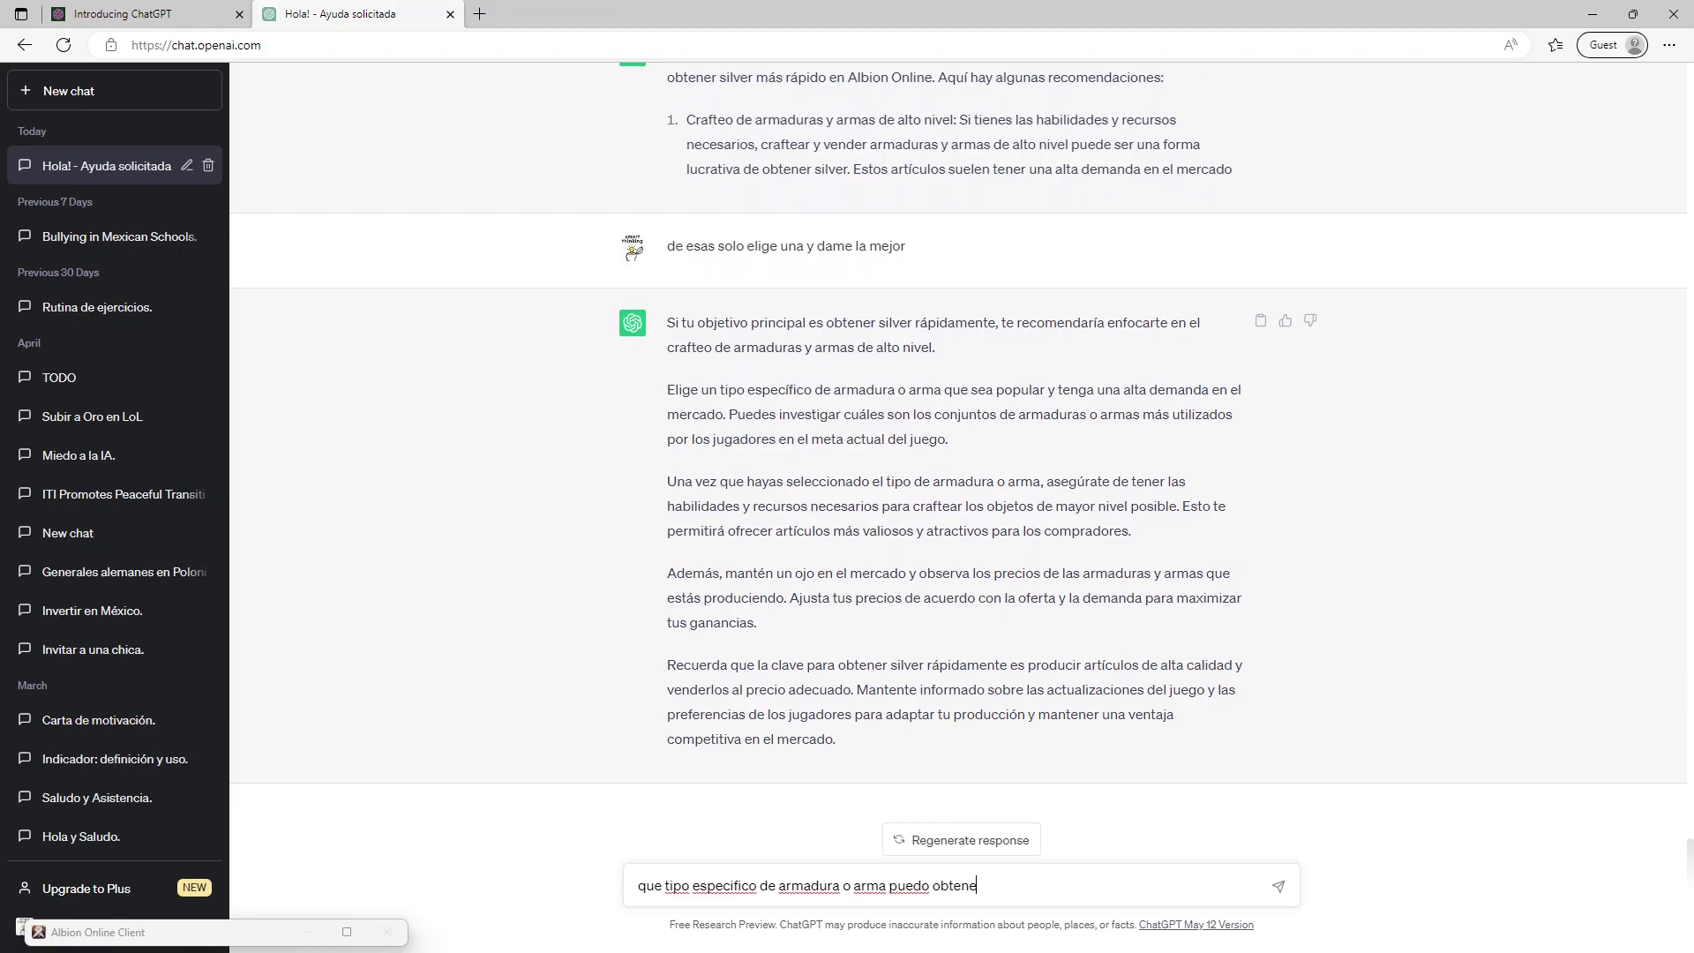
pyautogui.write('r silver rapidamen')
pyautogui.write('ta')
pyautogui.write('e co')
pyautogui.write('n f')
pyautogui.press('BackSpace')
pyautogui.write('crafteo')
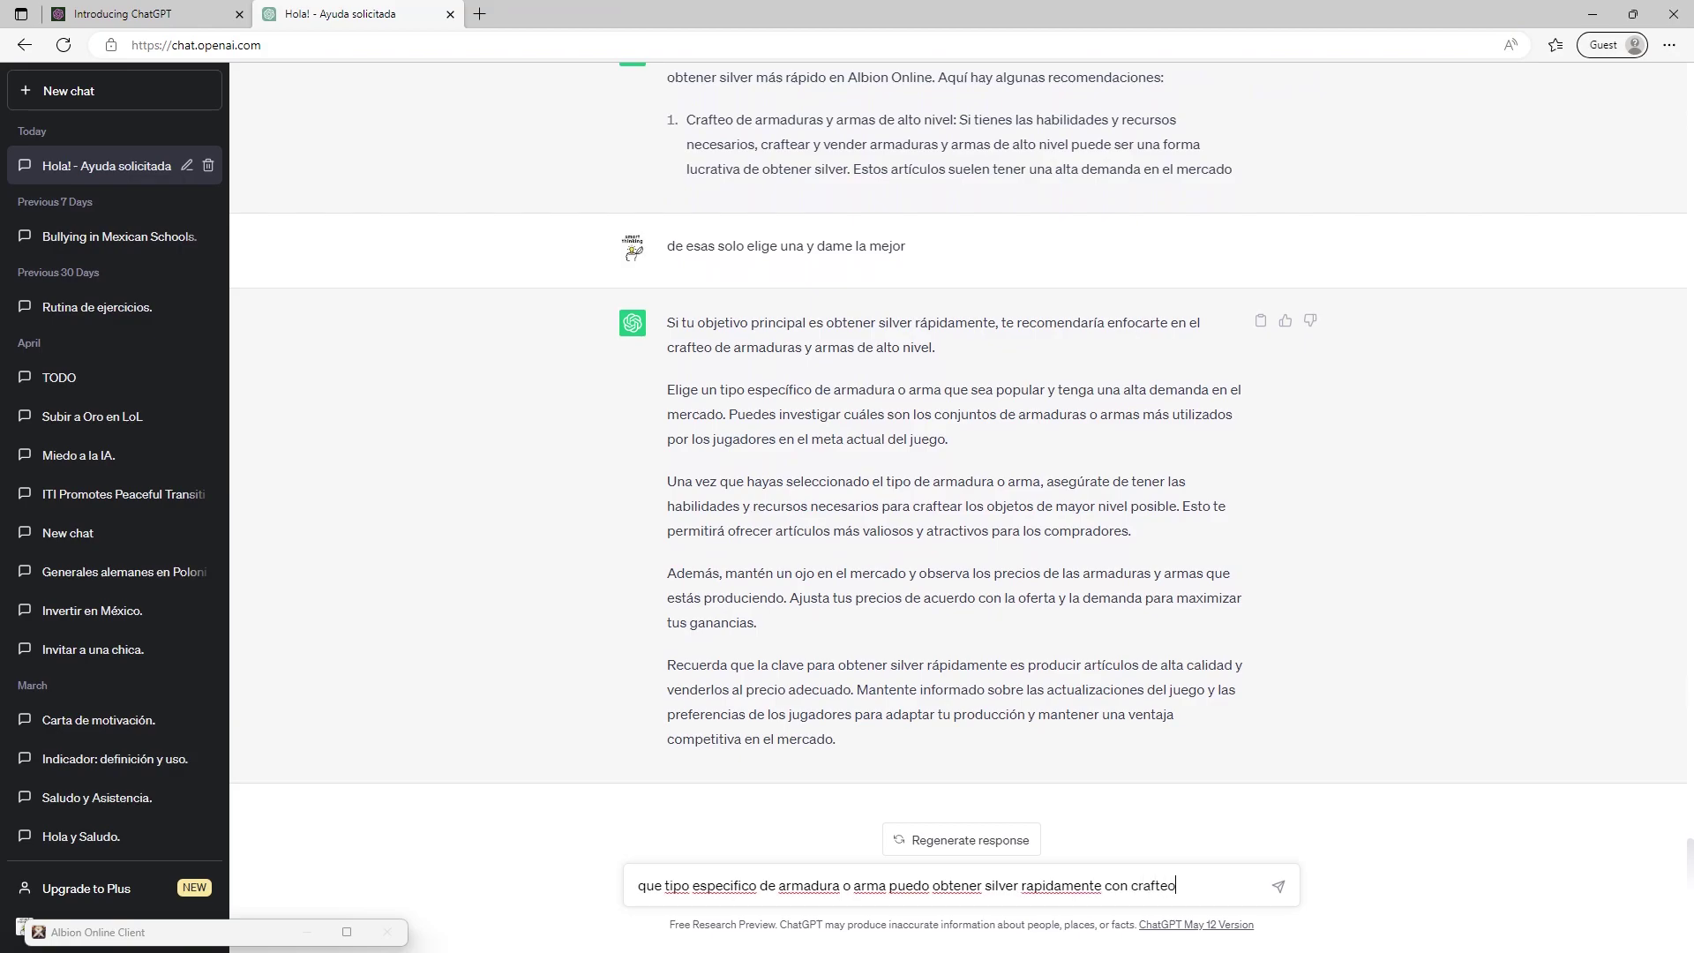
pyautogui.press('Return')
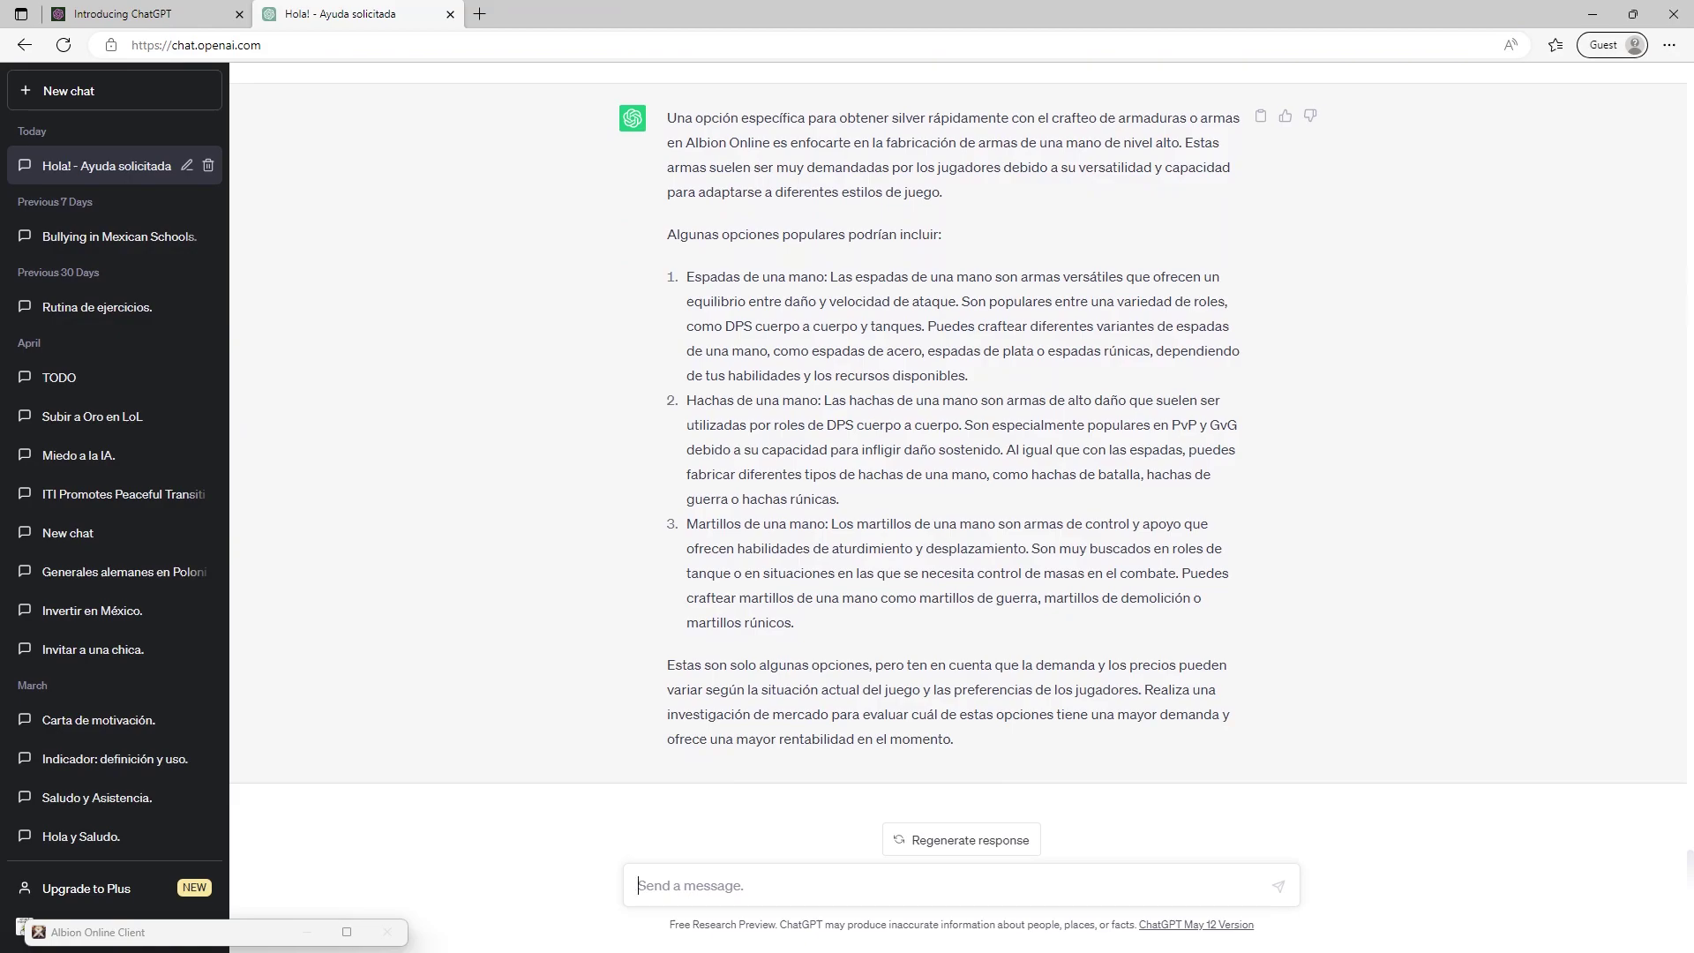
# Step: Write a follow-up message beginning "entre espadas de una mano, hachas de una mano y martillos"
pyautogui.moveTo(830, 276); pyautogui.dragTo(950, 303)
pyautogui.click(950, 302)
pyautogui.write('entre espadas de una mano')
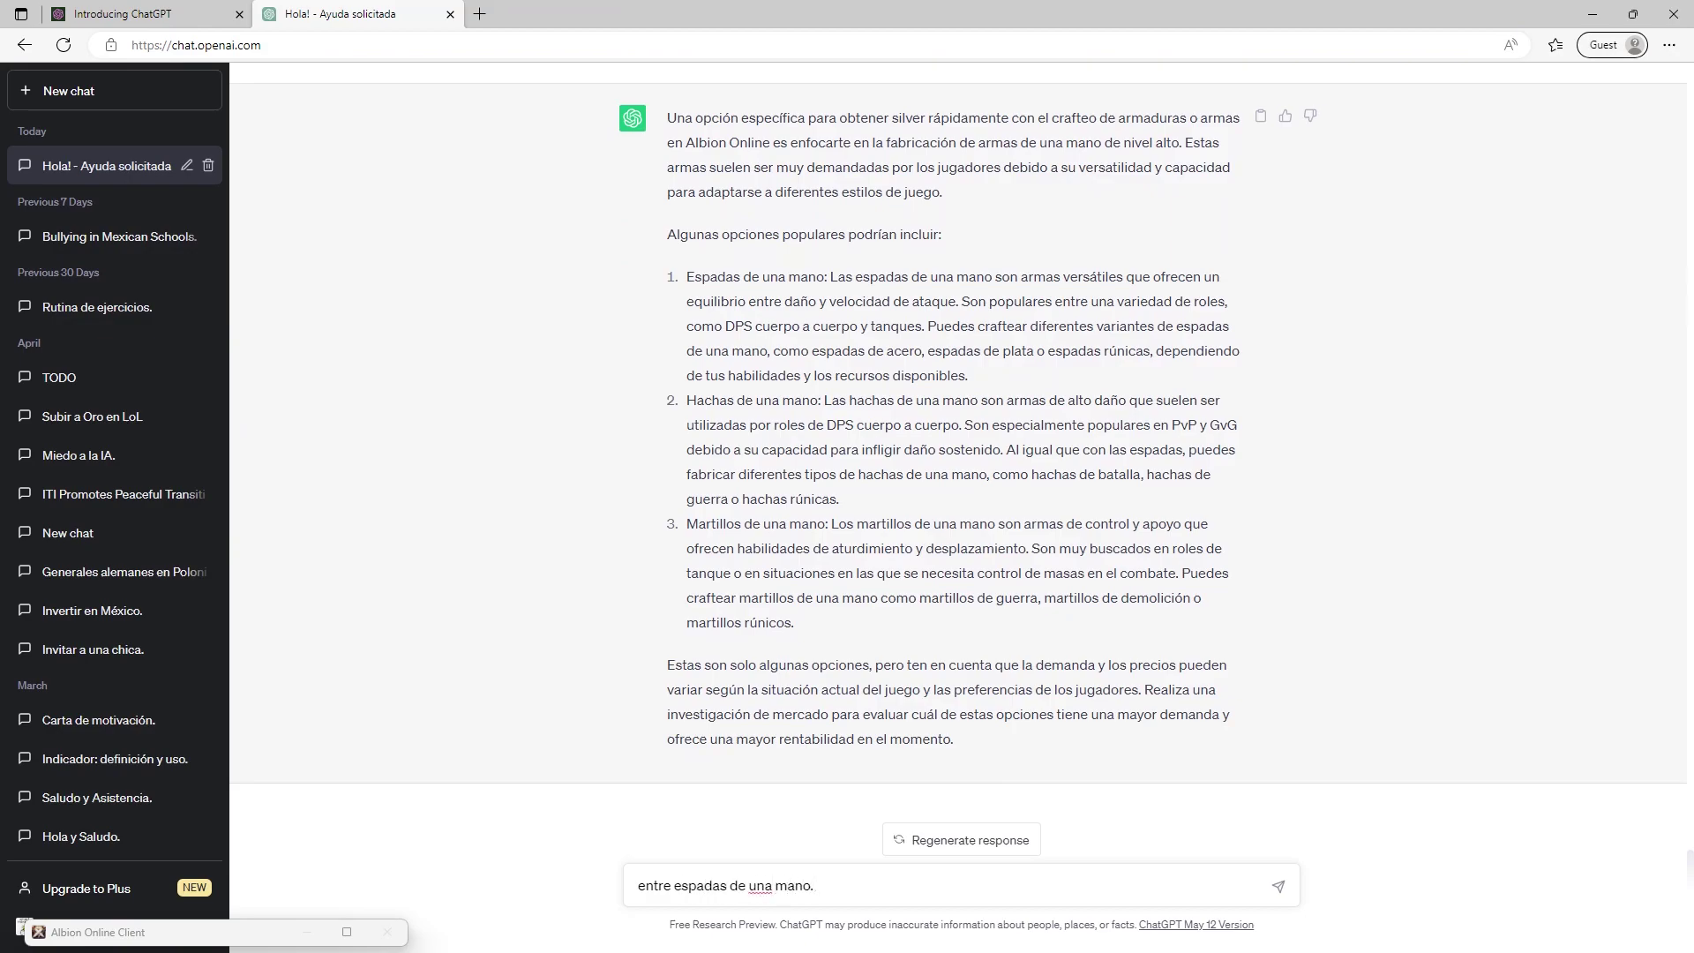
pyautogui.write(', hachas de una mano y martillos de una mano')
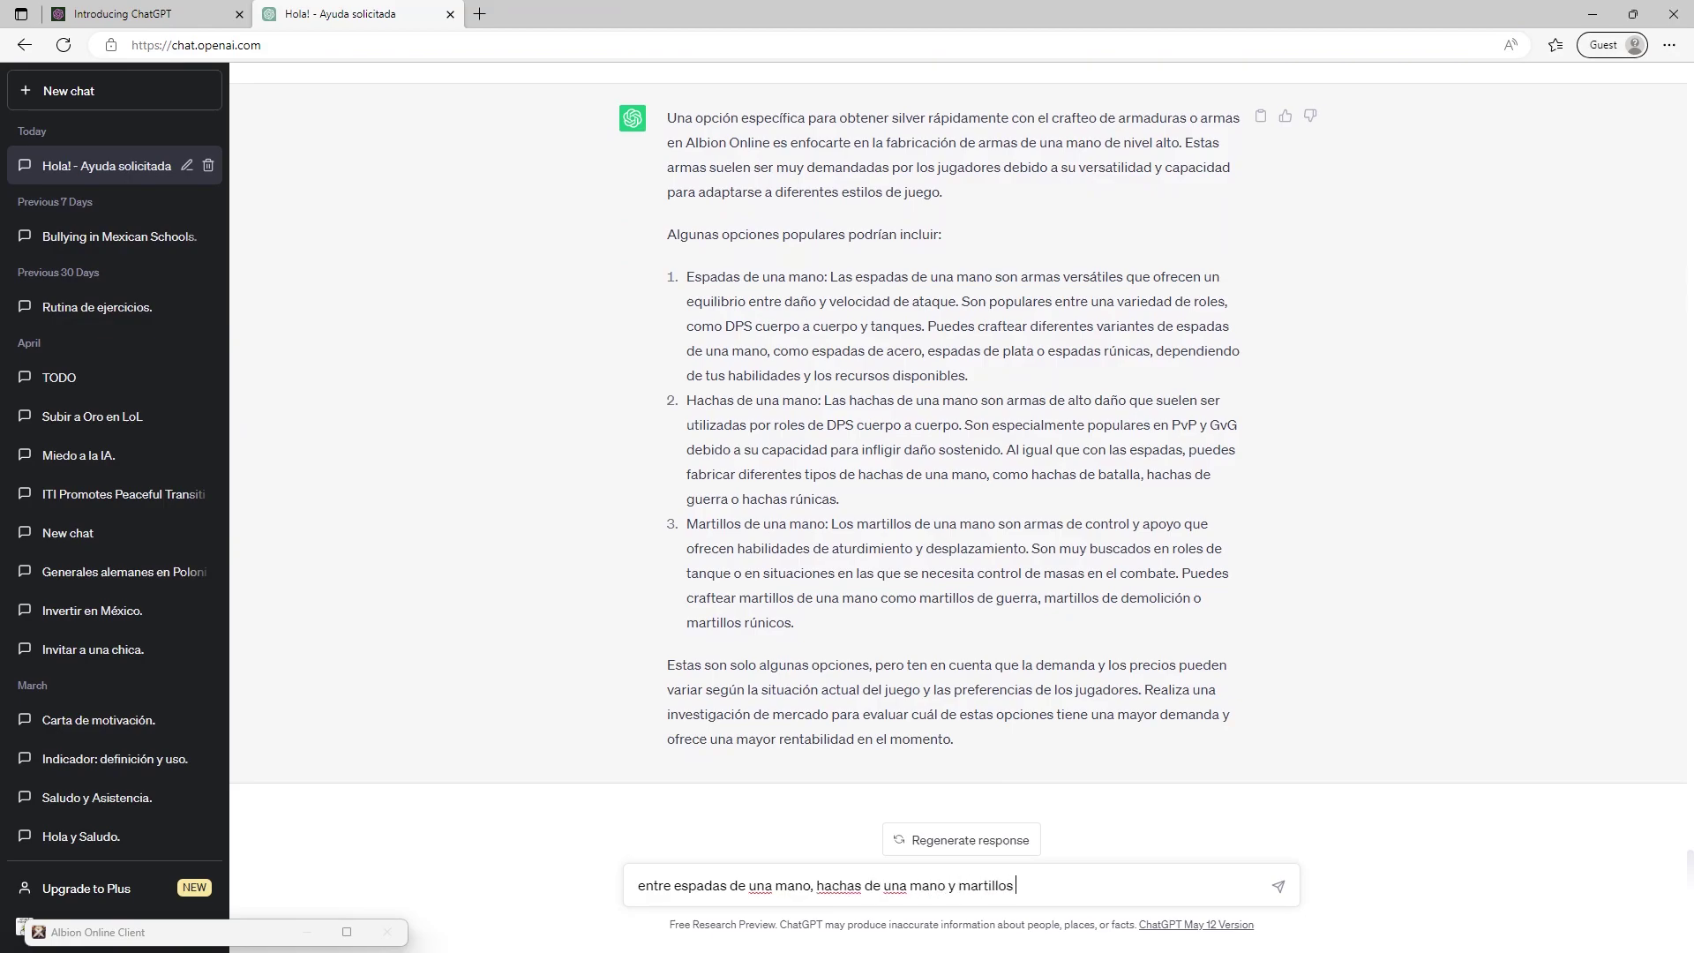